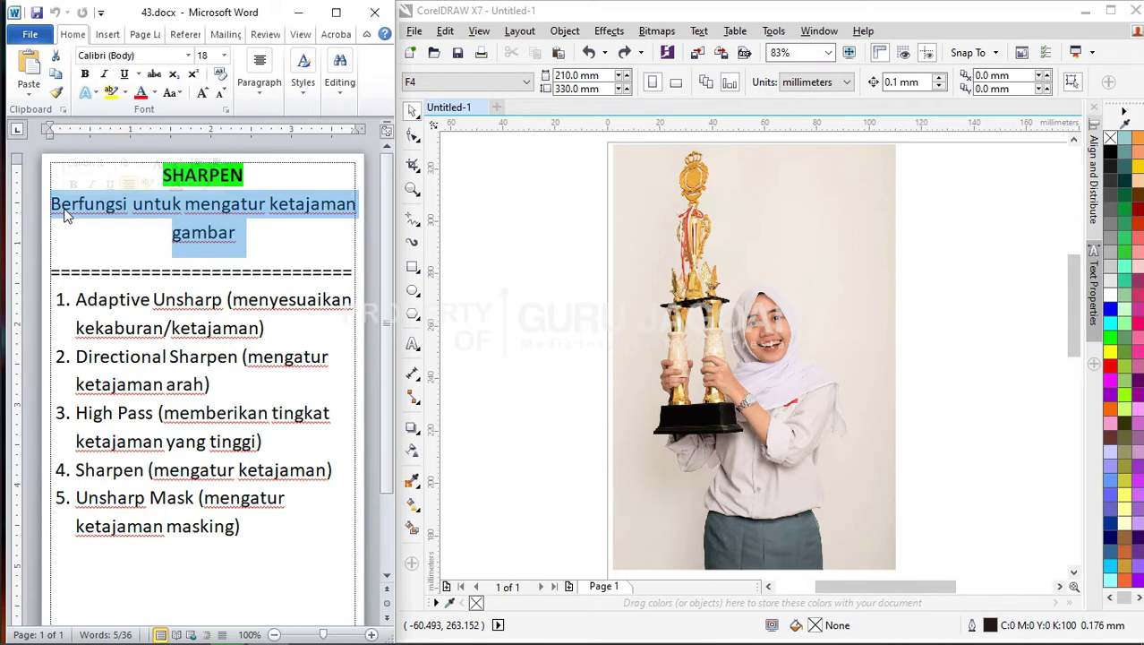
# Highlight "Adaptive Unsharp" in the Word notes, switch to CorelDRAW and select the photo of the woman with the trophy.
pyautogui.moveTo(88, 305); pyautogui.dragTo(188, 305)
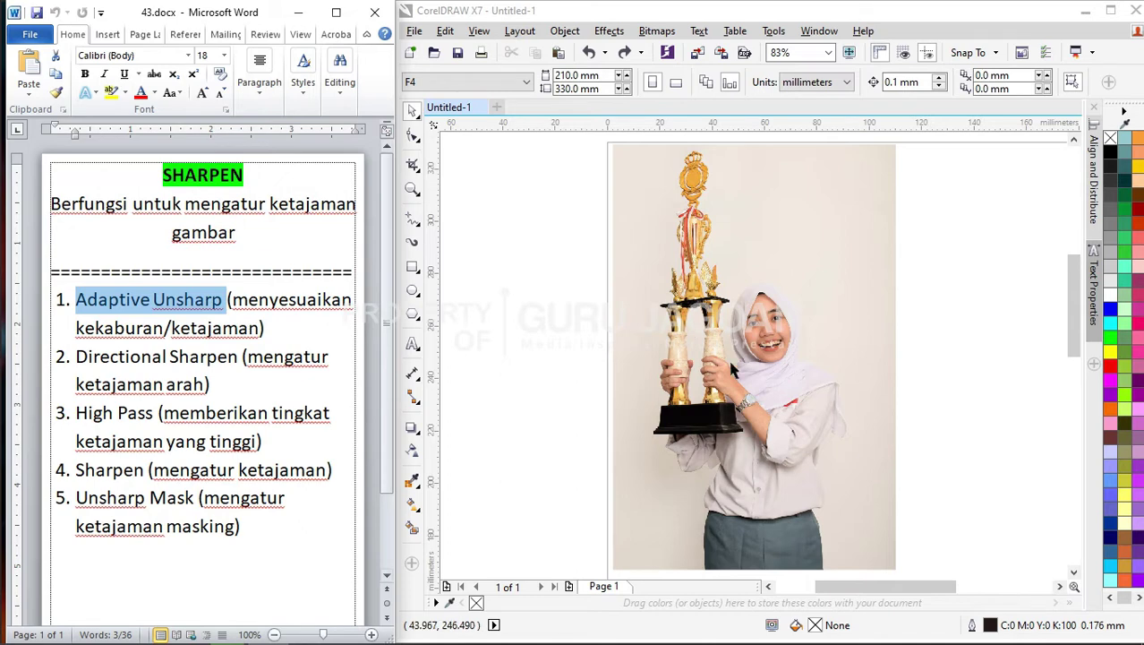
pyautogui.hscroll(3, 736, 348)
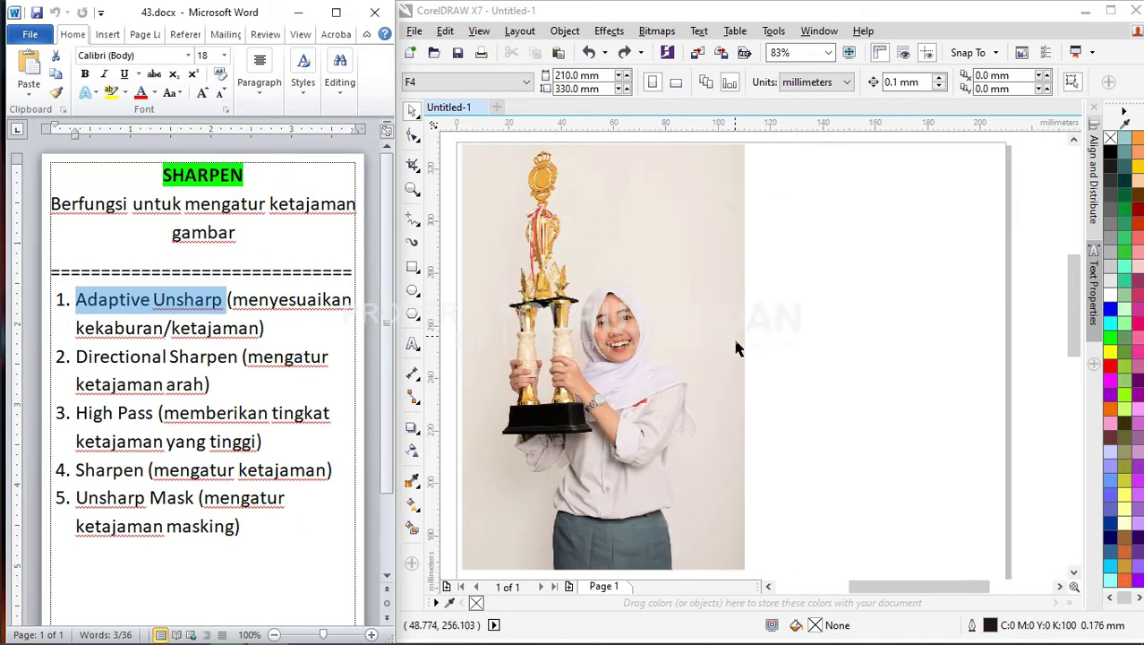
pyautogui.scroll(3, 648, 330)
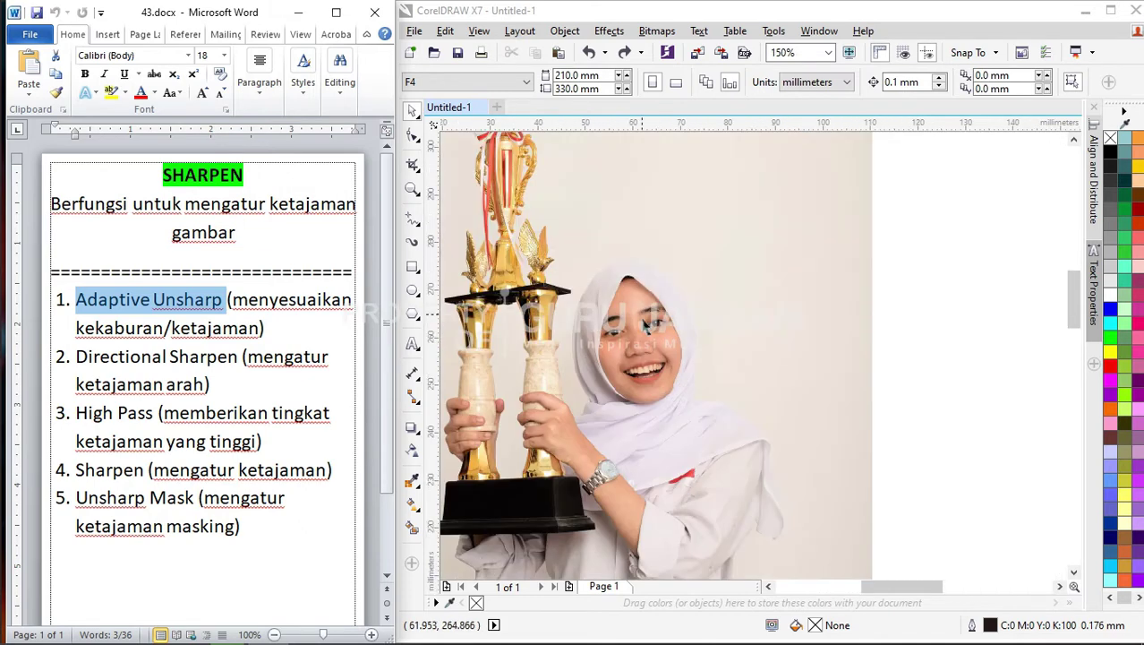
pyautogui.scroll(2, 617, 266)
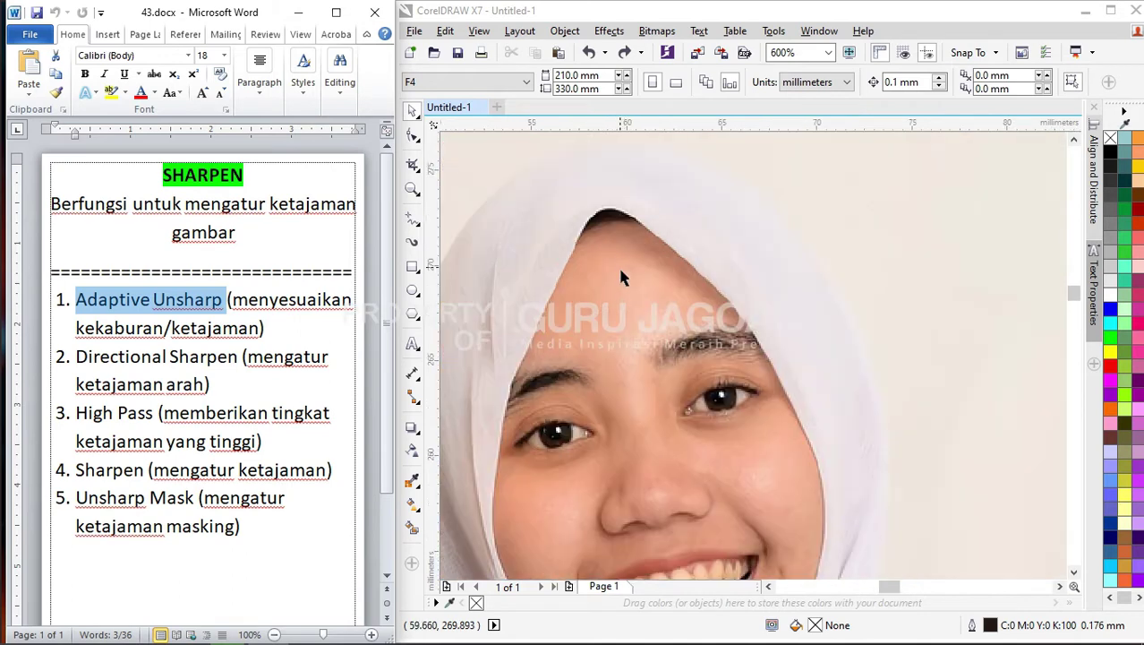
pyautogui.click(656, 33)
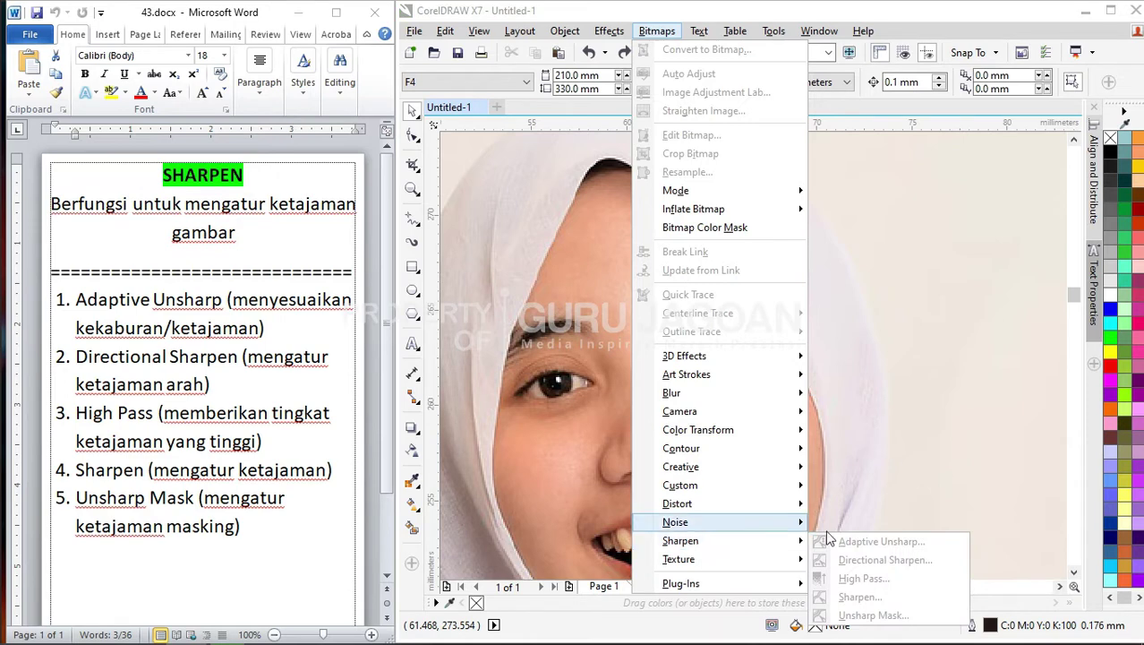
pyautogui.click(571, 356)
pyautogui.click(572, 356)
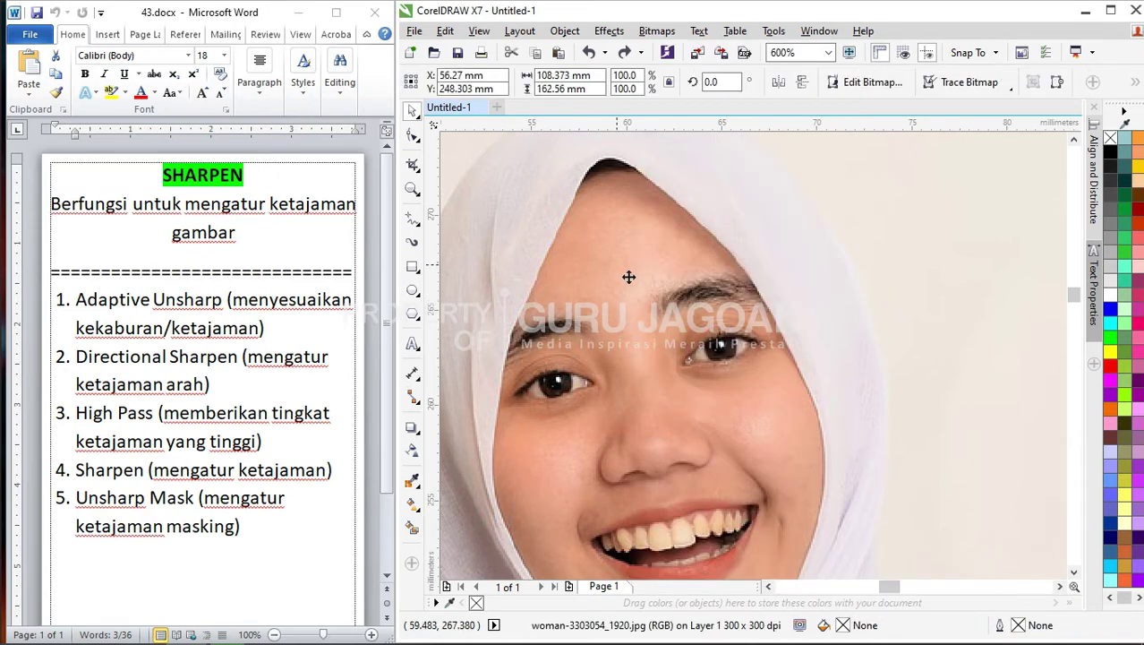
# Preview the Adaptive Unsharp effect on the photo at several percentages, including 75 and 97, and discard it.
pyautogui.click(656, 32)
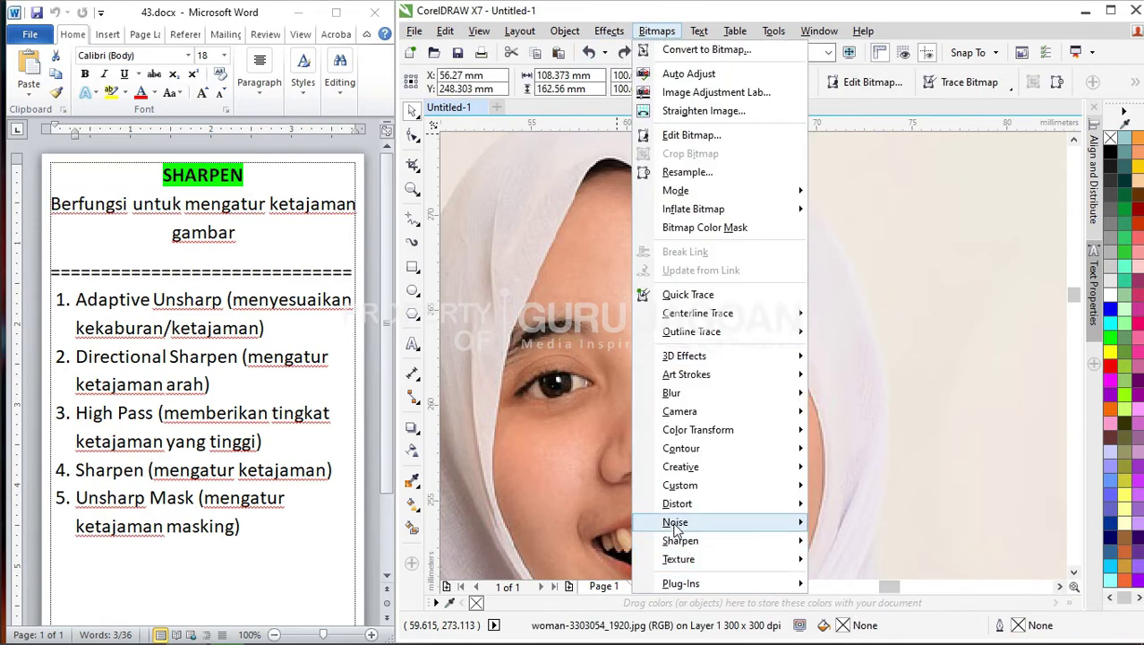
pyautogui.moveTo(680, 546)
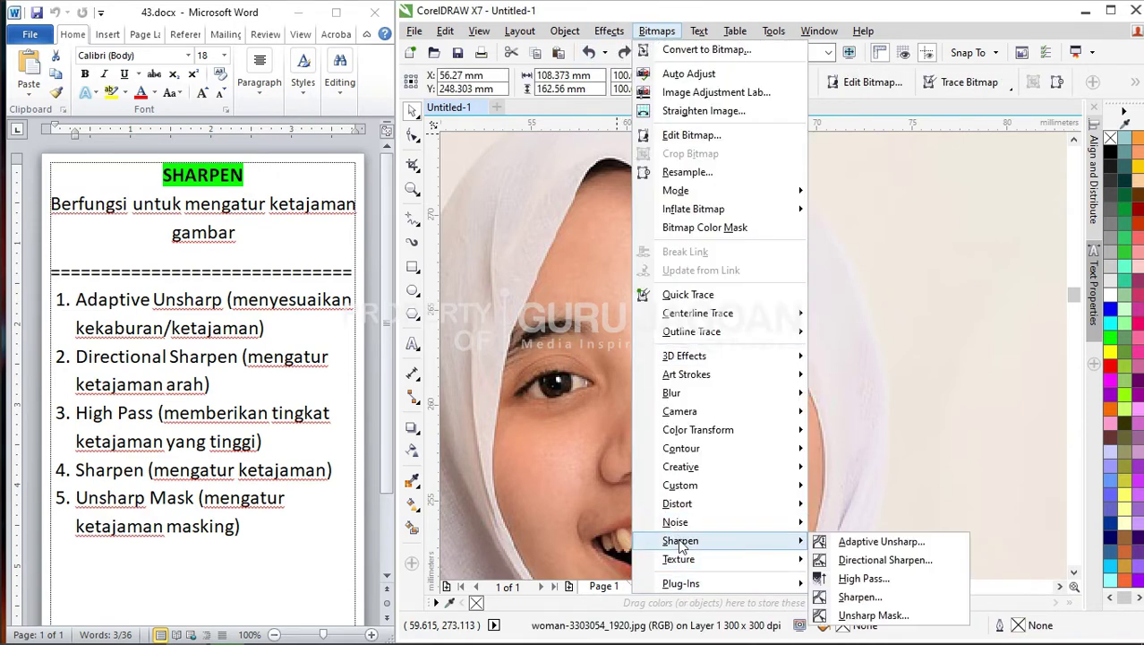
pyautogui.click(872, 545)
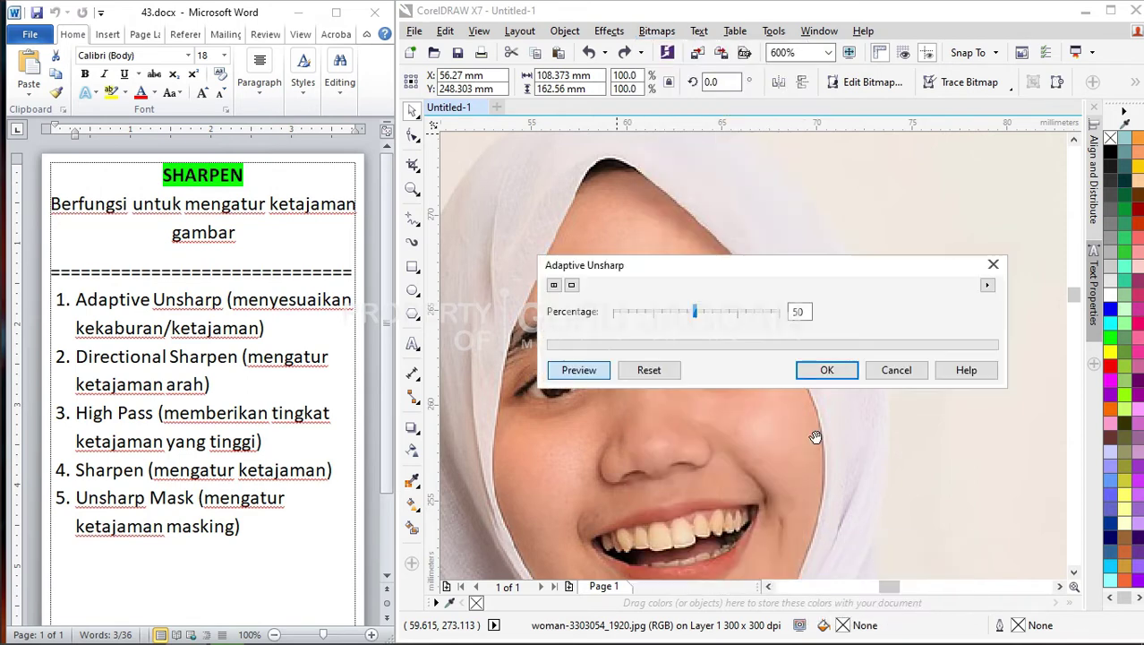
pyautogui.moveTo(718, 264); pyautogui.dragTo(849, 144)
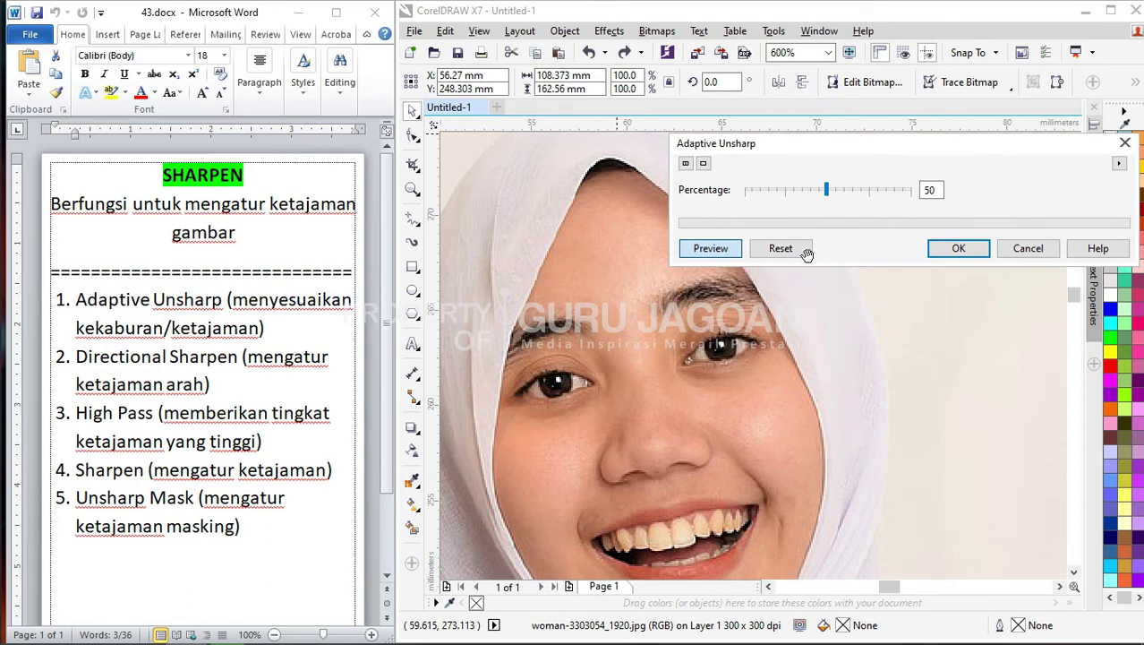
pyautogui.click(873, 192)
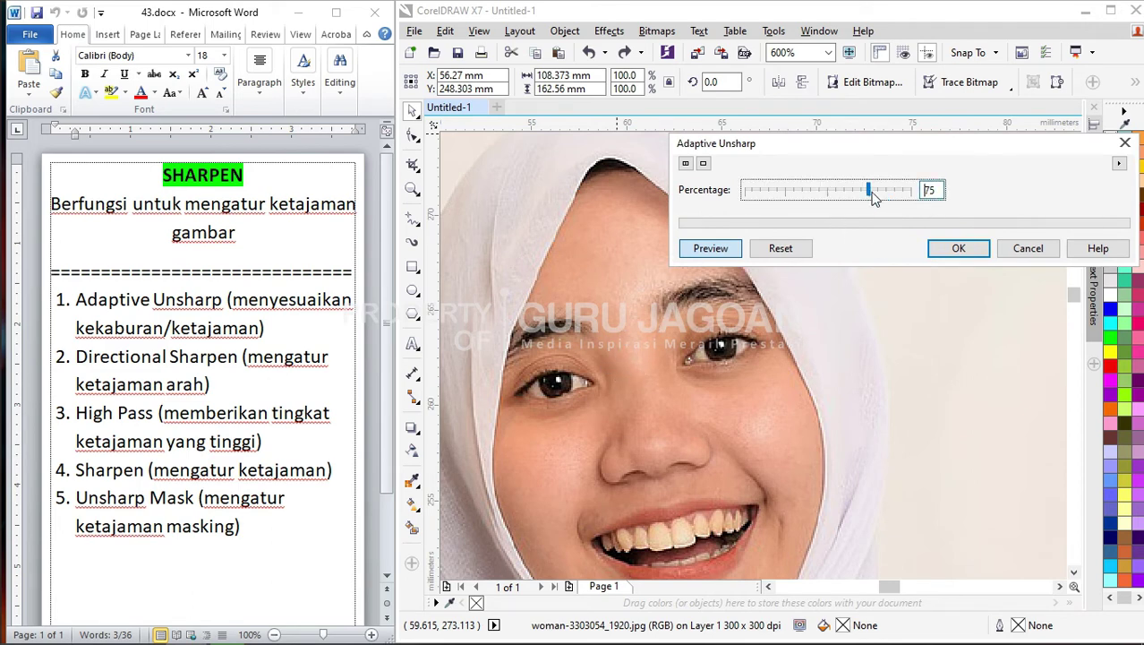
pyautogui.moveTo(874, 197); pyautogui.dragTo(908, 195)
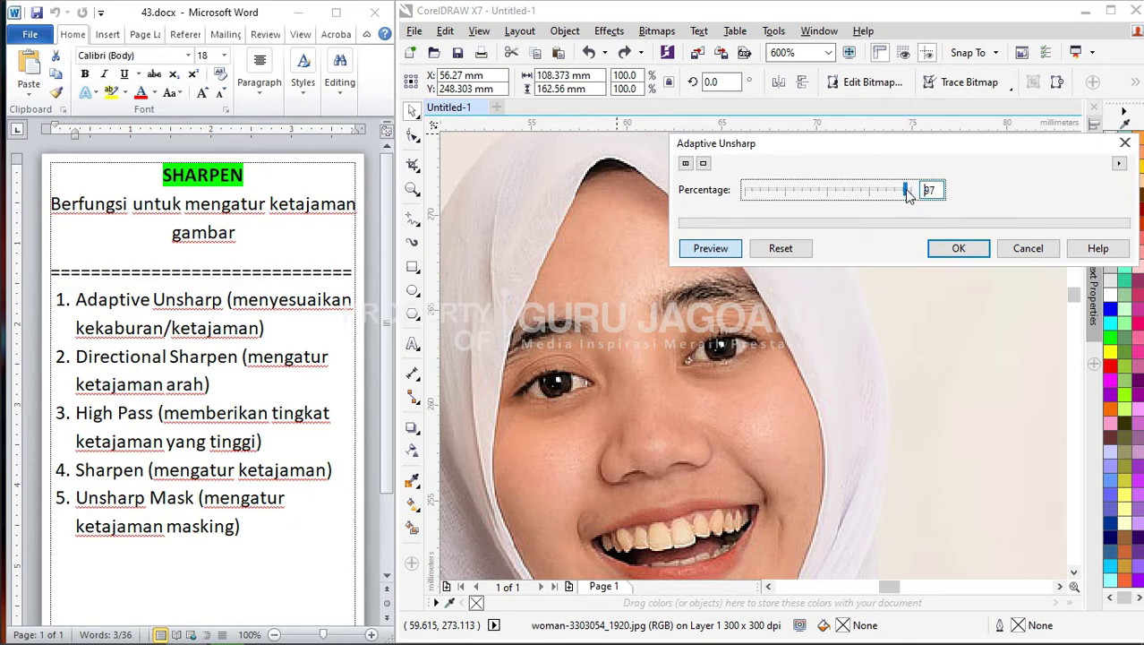
pyautogui.click(746, 192)
pyautogui.click(909, 195)
pyautogui.moveTo(905, 191)
pyautogui.mouseDown()
pyautogui.moveTo(932, 190)
pyautogui.moveTo(909, 195)
pyautogui.mouseUp()
pyautogui.click(1030, 255)
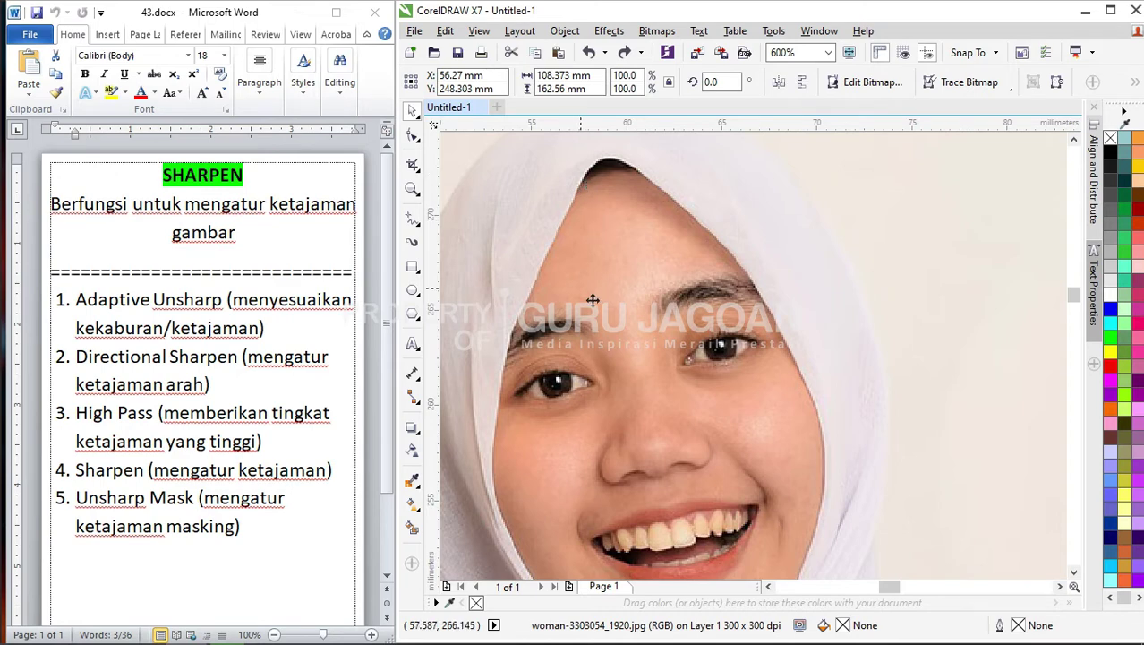
# Preview the Directional Sharpen effect on the photo at 100 percent, keeping the face in view, and discard it.
pyautogui.click(653, 31)
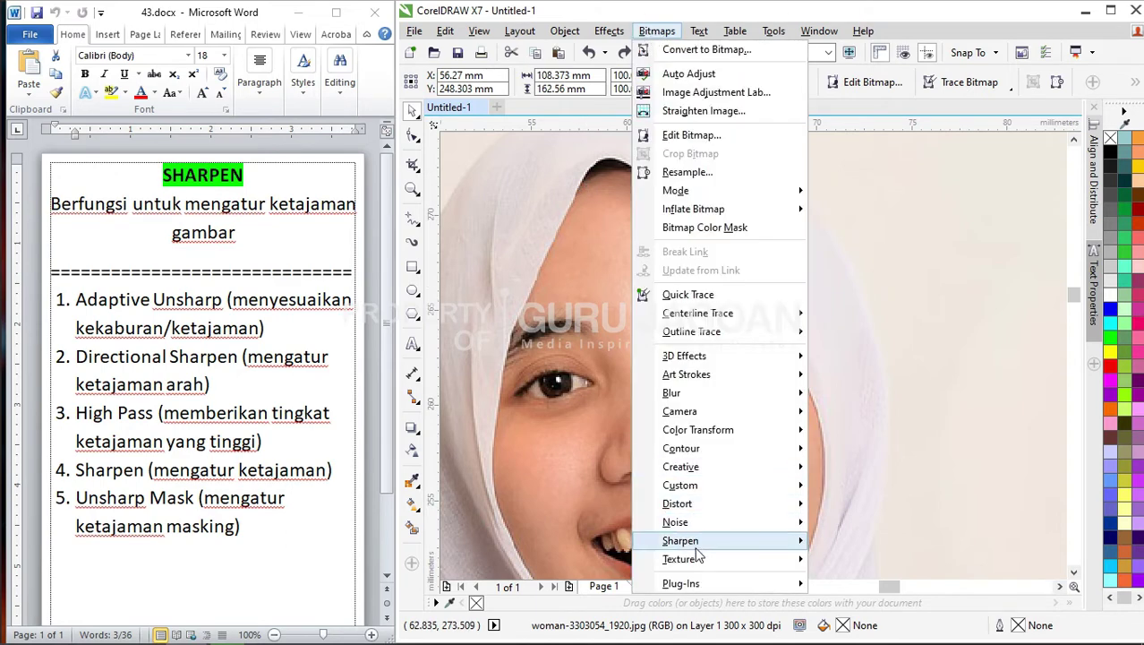
pyautogui.moveTo(696, 546)
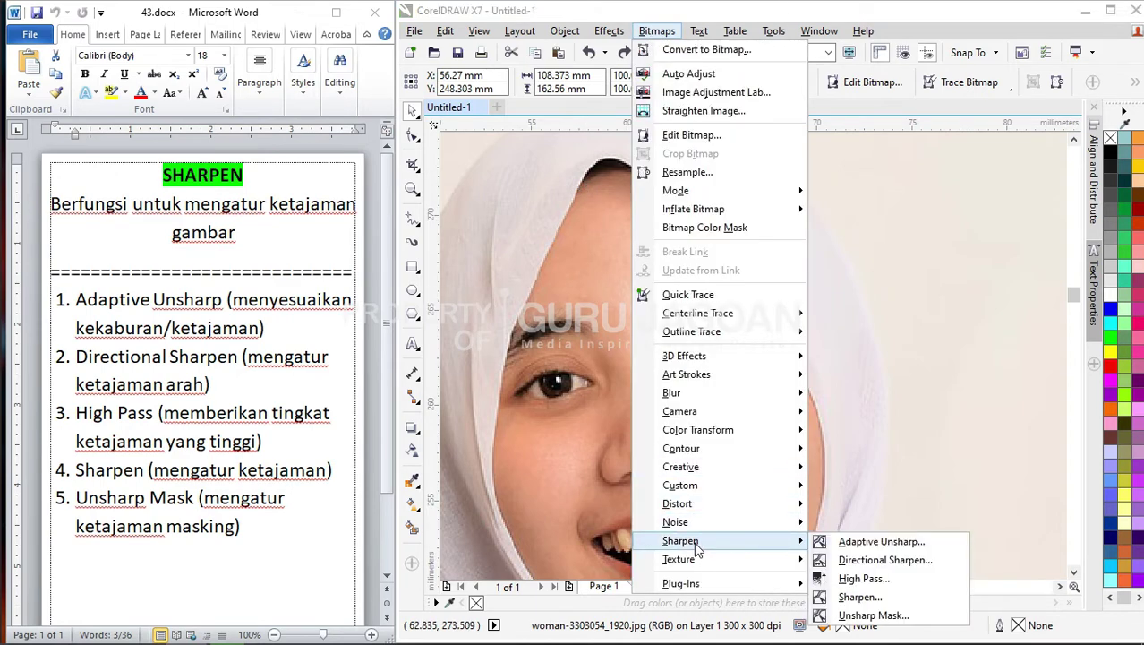
pyautogui.click(882, 562)
pyautogui.moveTo(696, 269); pyautogui.dragTo(877, 169)
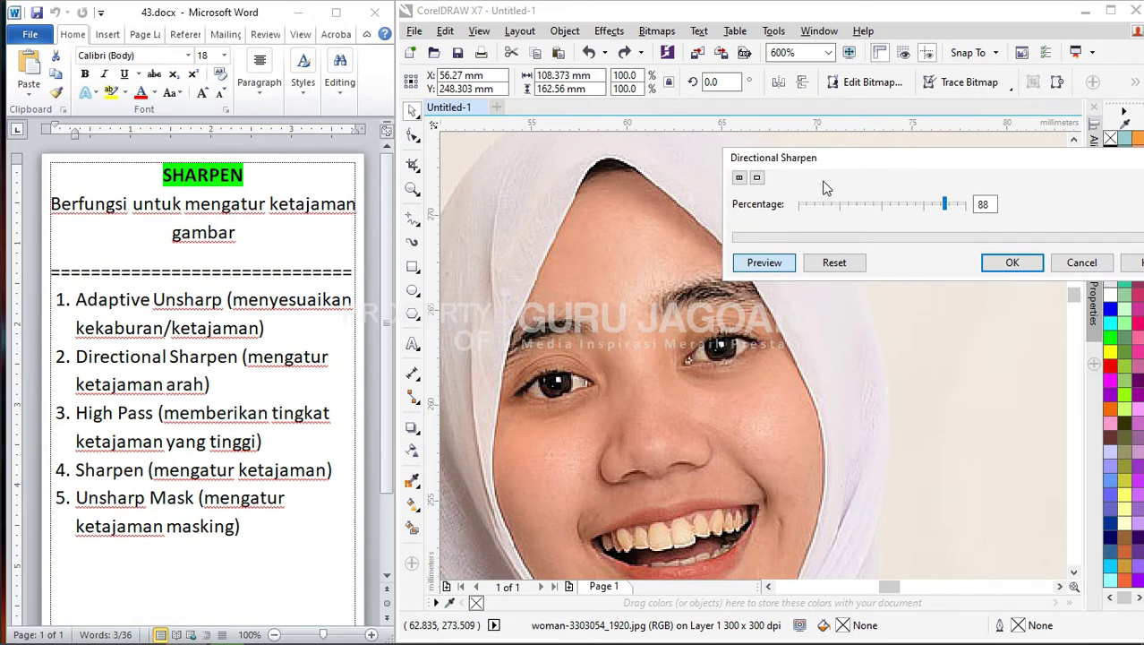
pyautogui.moveTo(826, 162); pyautogui.dragTo(793, 127)
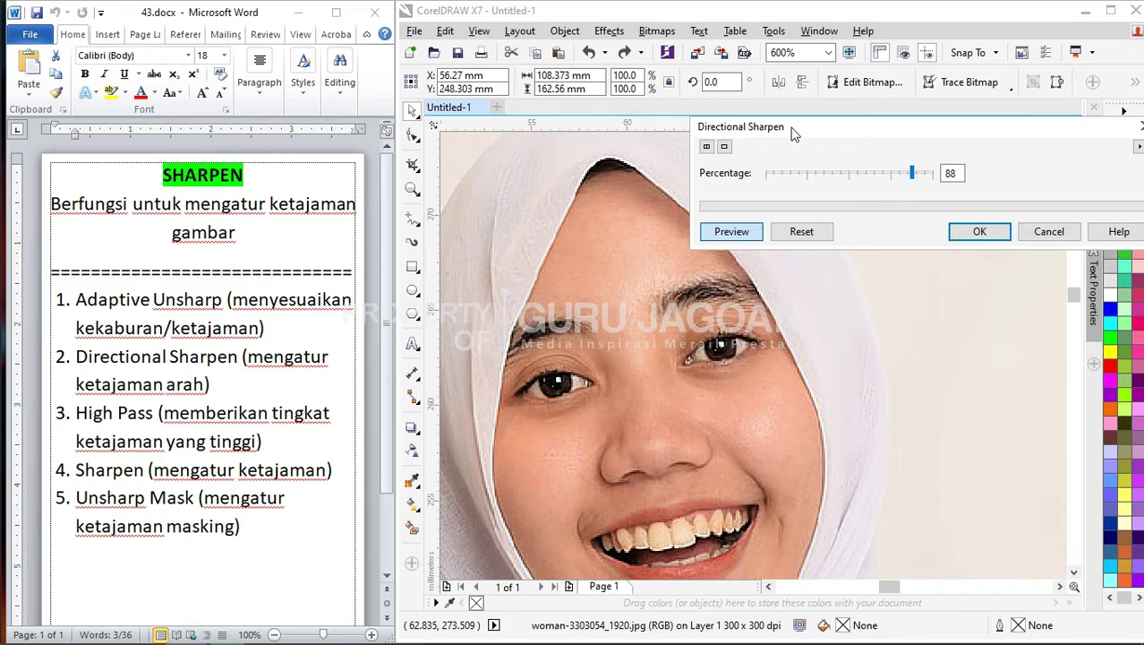
pyautogui.moveTo(865, 122); pyautogui.dragTo(791, 103)
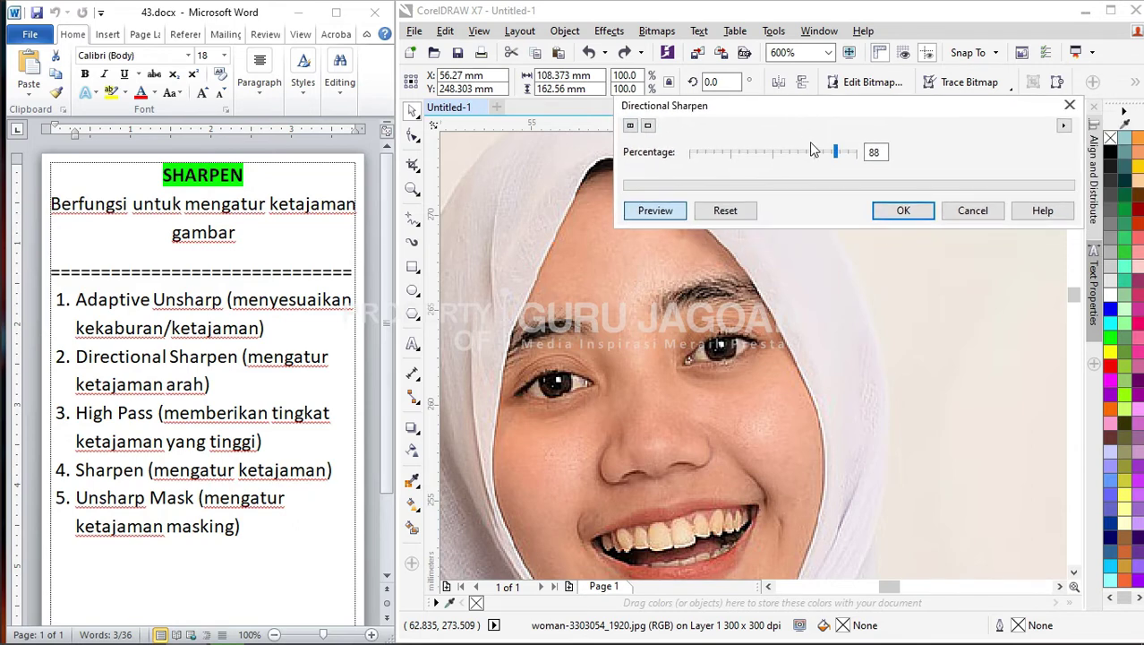
pyautogui.moveTo(746, 157); pyautogui.dragTo(873, 159)
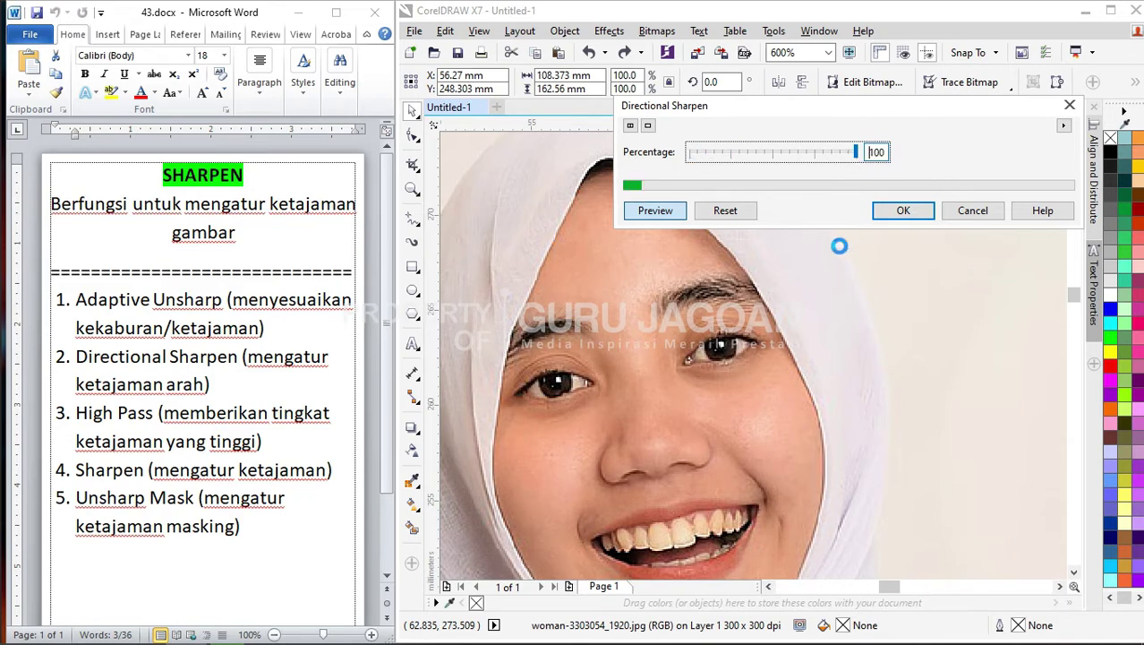
pyautogui.click(981, 210)
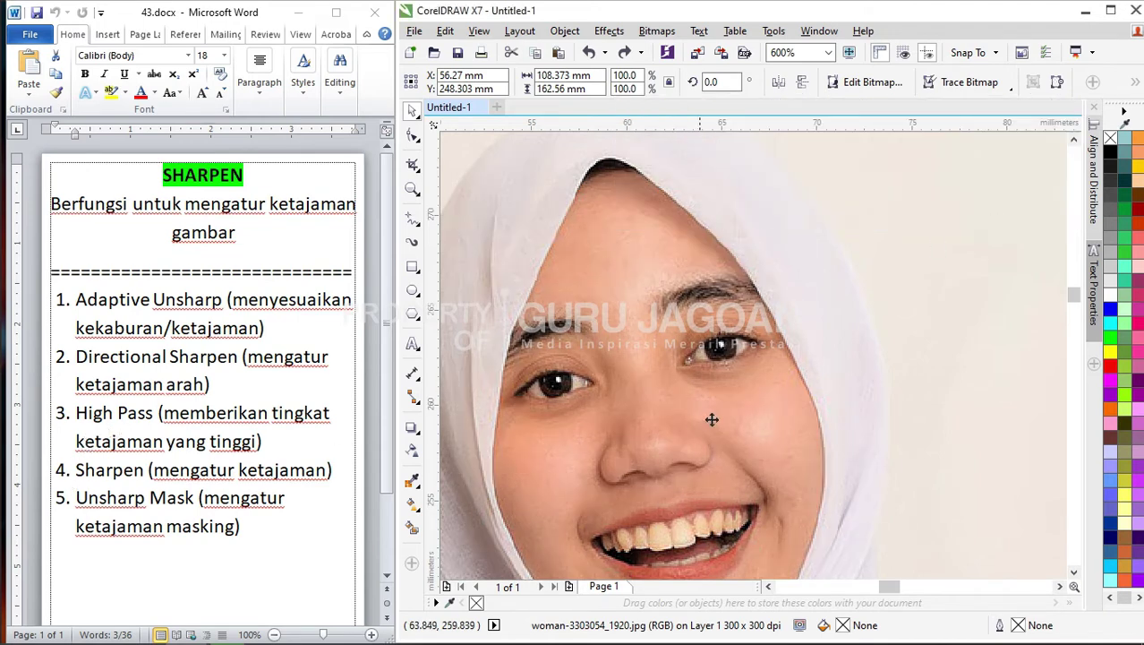
# Preview the High Pass effect on the face at 100 percent with radius 1 and discard it.
pyautogui.click(656, 31)
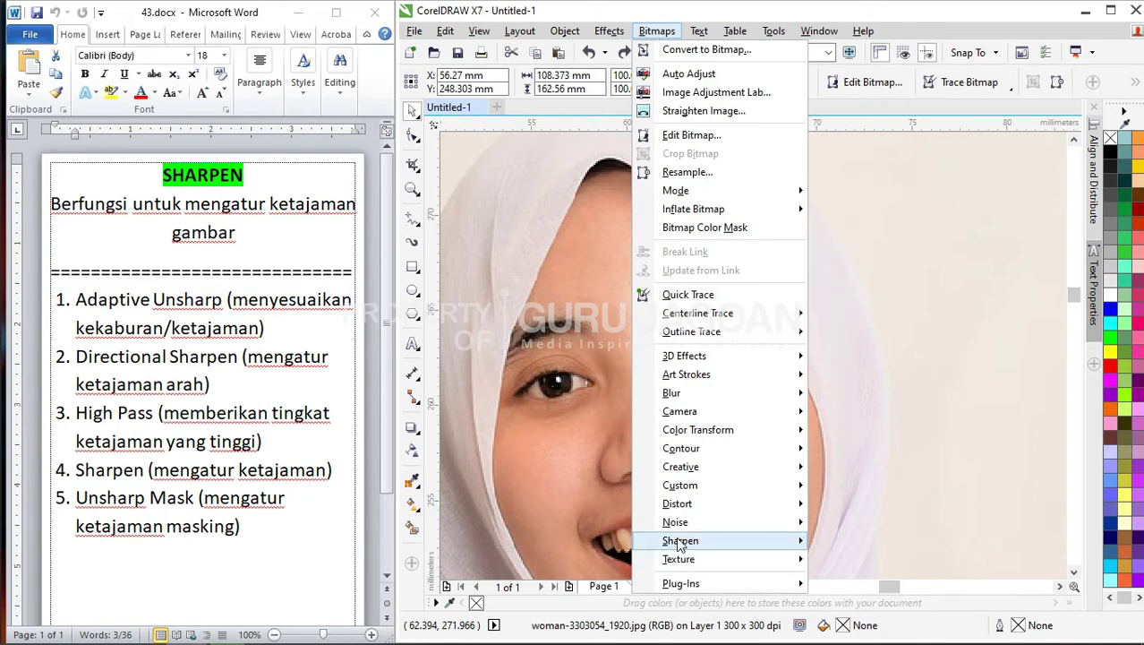
pyautogui.moveTo(683, 541)
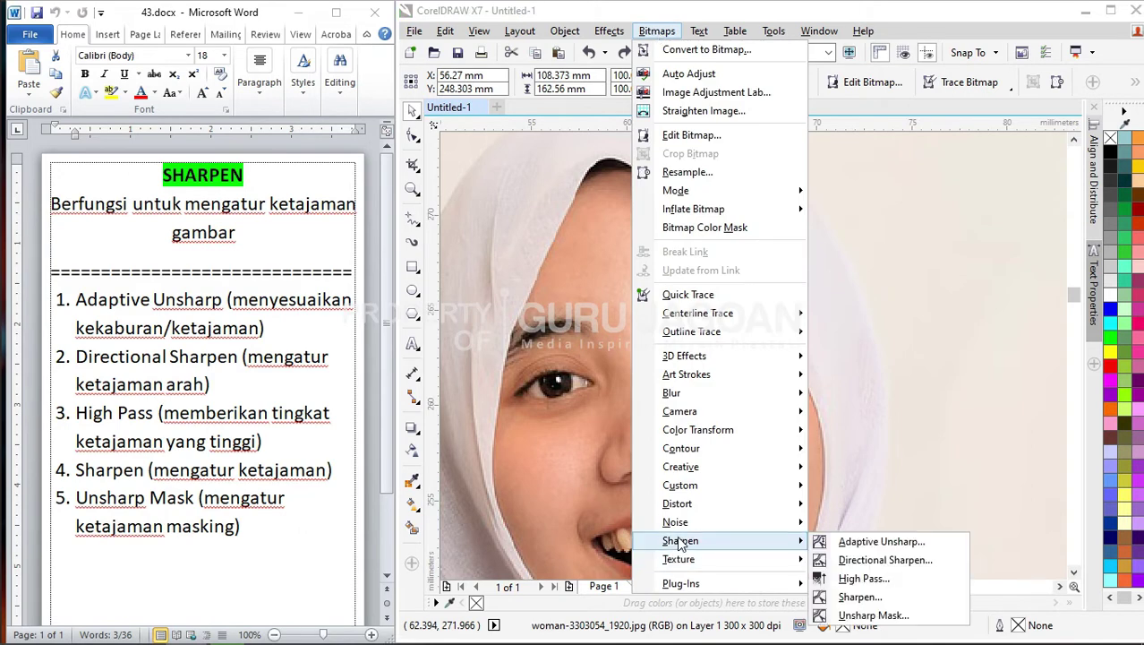
pyautogui.click(861, 578)
pyautogui.moveTo(705, 280); pyautogui.dragTo(816, 193)
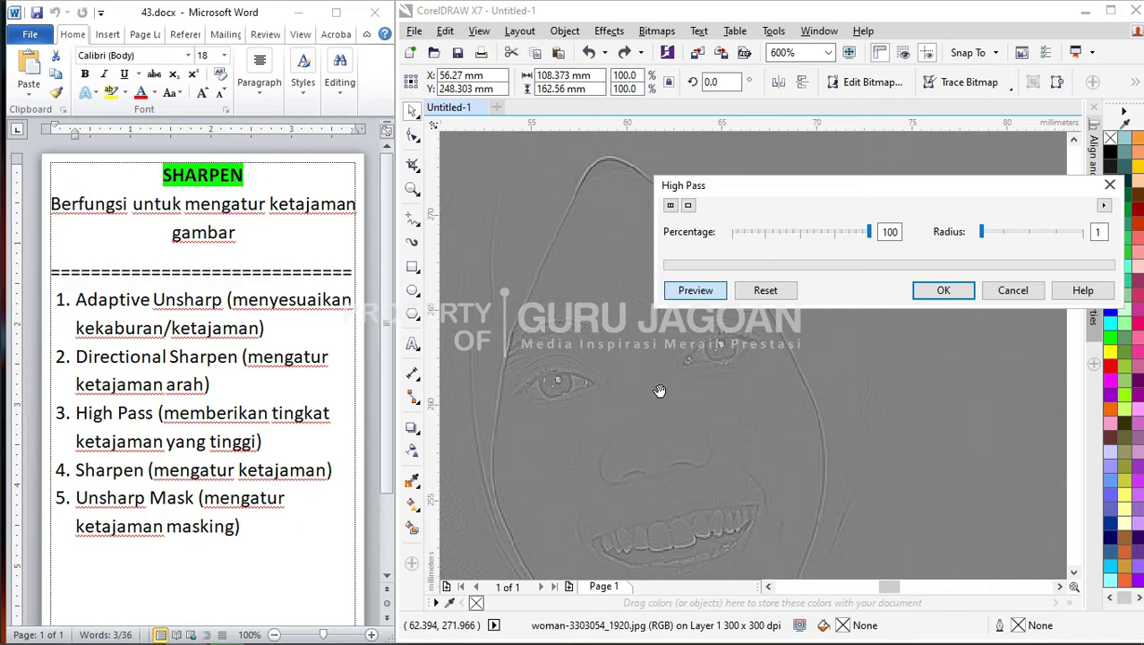
pyautogui.click(1013, 289)
# Open the High Pass effect for the photo again and move its dialog clear of the face.
pyautogui.scroll(-1, 647, 282)
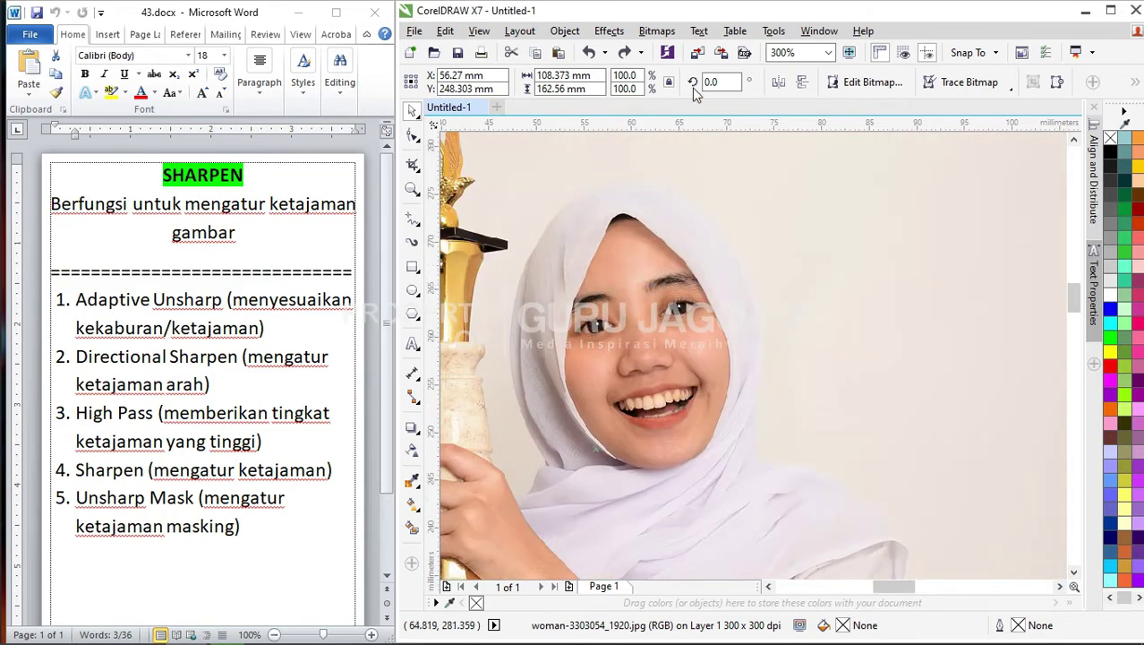
pyautogui.click(657, 31)
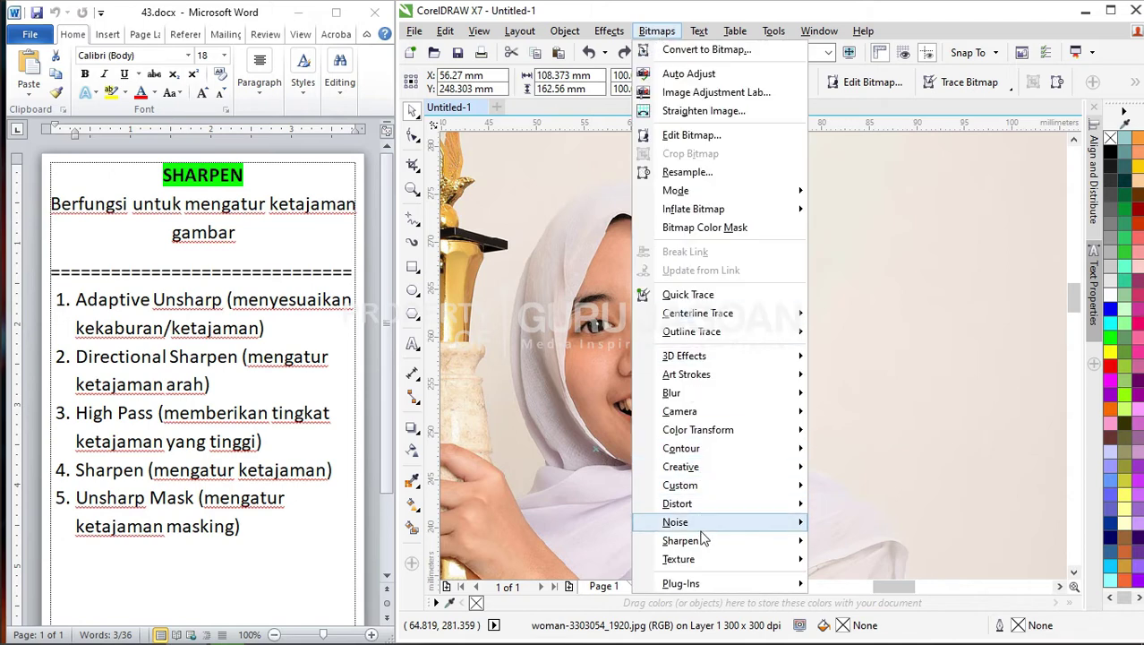
pyautogui.moveTo(702, 540)
pyautogui.click(851, 580)
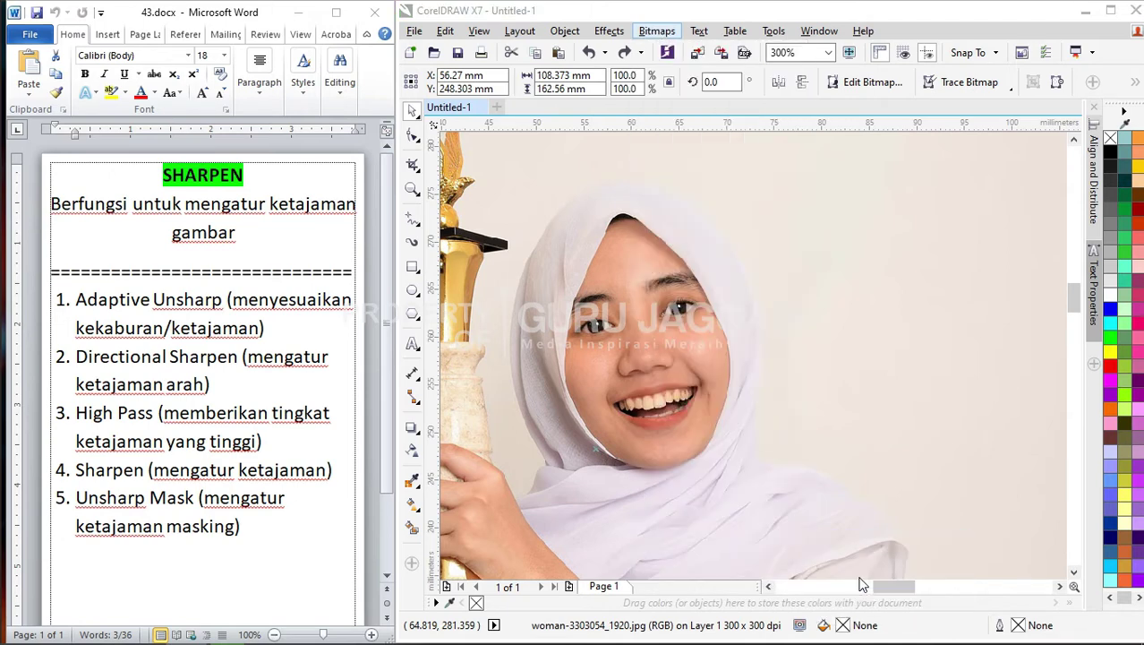
pyautogui.moveTo(707, 266); pyautogui.dragTo(861, 200)
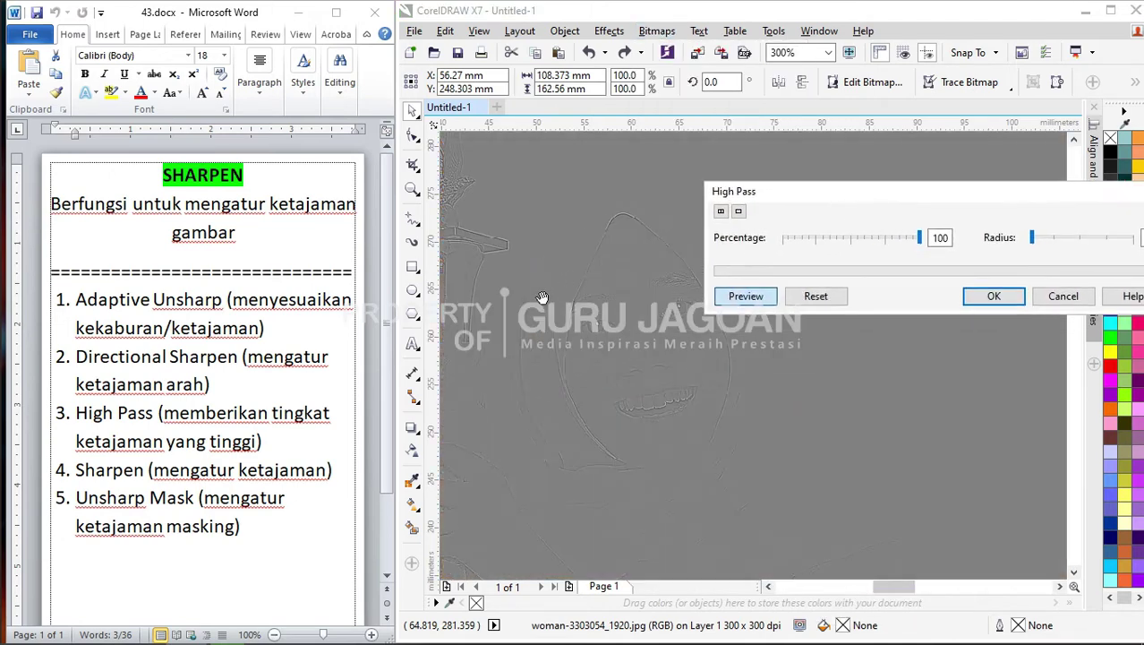
# Inspect the High Pass preview across the photo and set the percentage to 71 and the radius to 10.
pyautogui.scroll(-4, 541, 298)
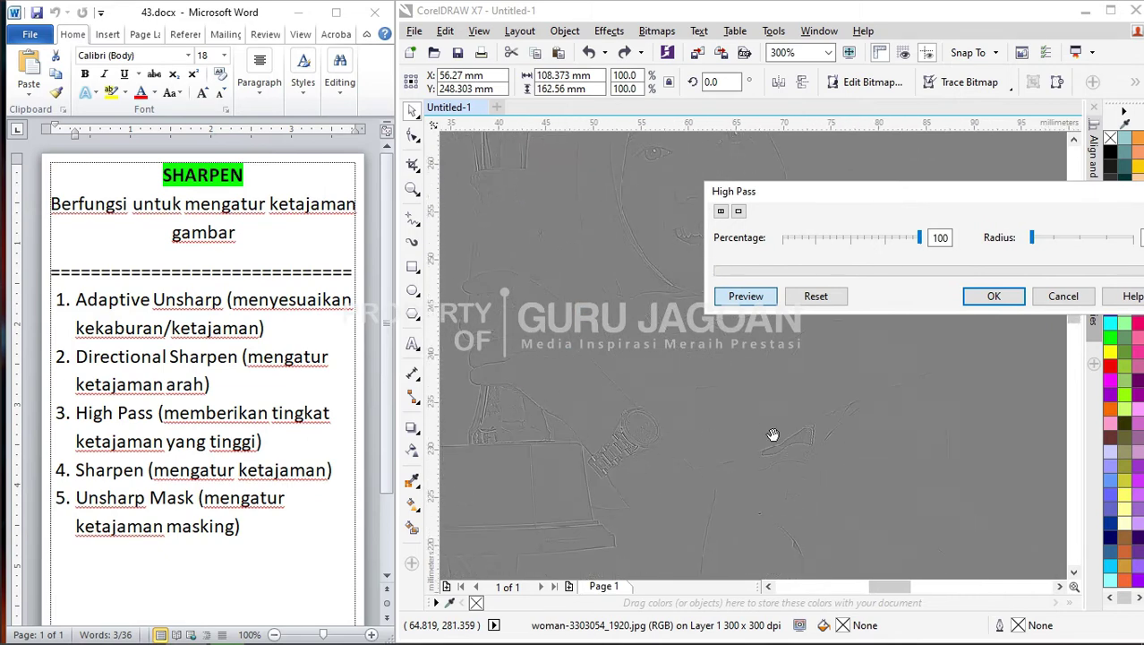
pyautogui.moveTo(773, 434); pyautogui.dragTo(667, 432)
pyautogui.moveTo(664, 388); pyautogui.dragTo(506, 476)
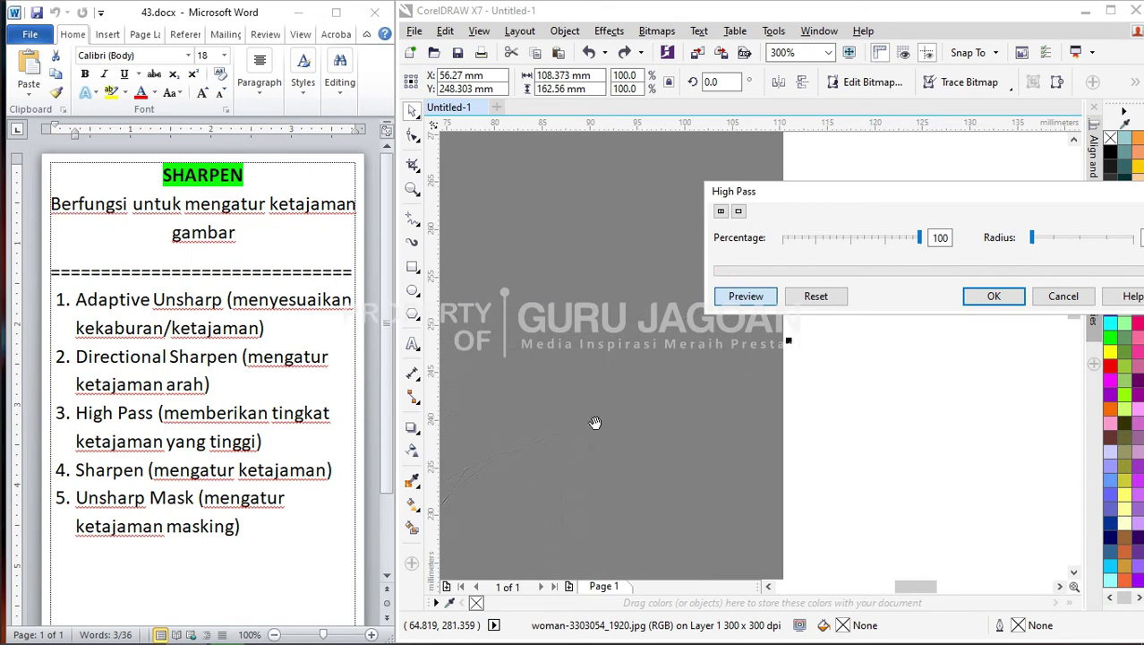
pyautogui.moveTo(595, 423); pyautogui.dragTo(746, 411)
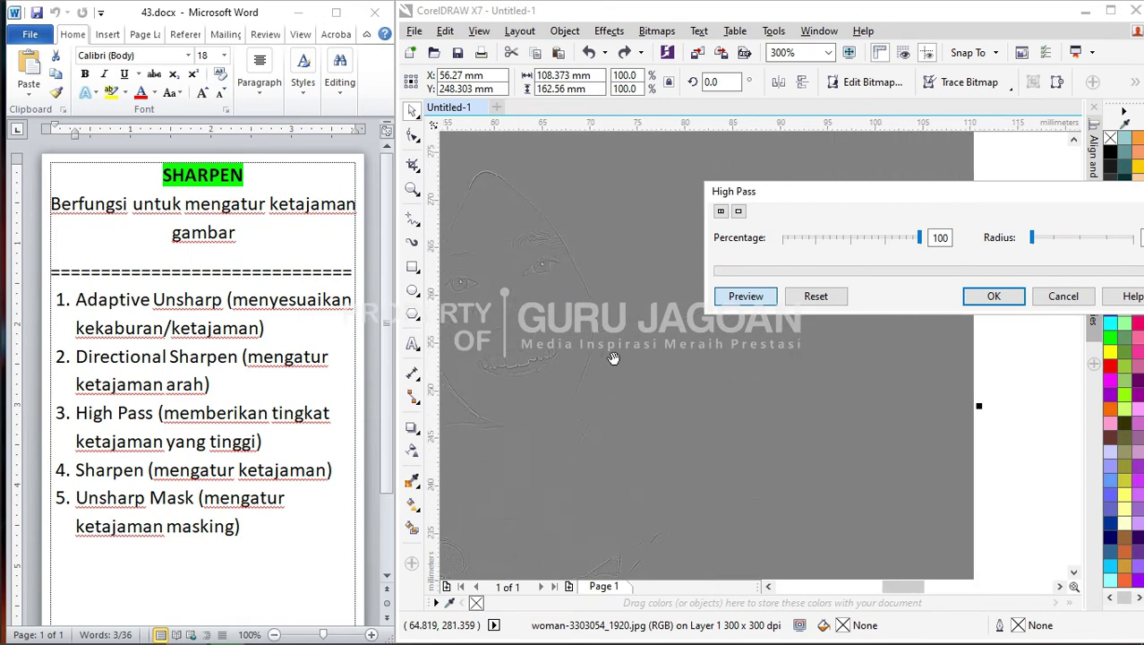
pyautogui.moveTo(613, 358); pyautogui.dragTo(692, 355)
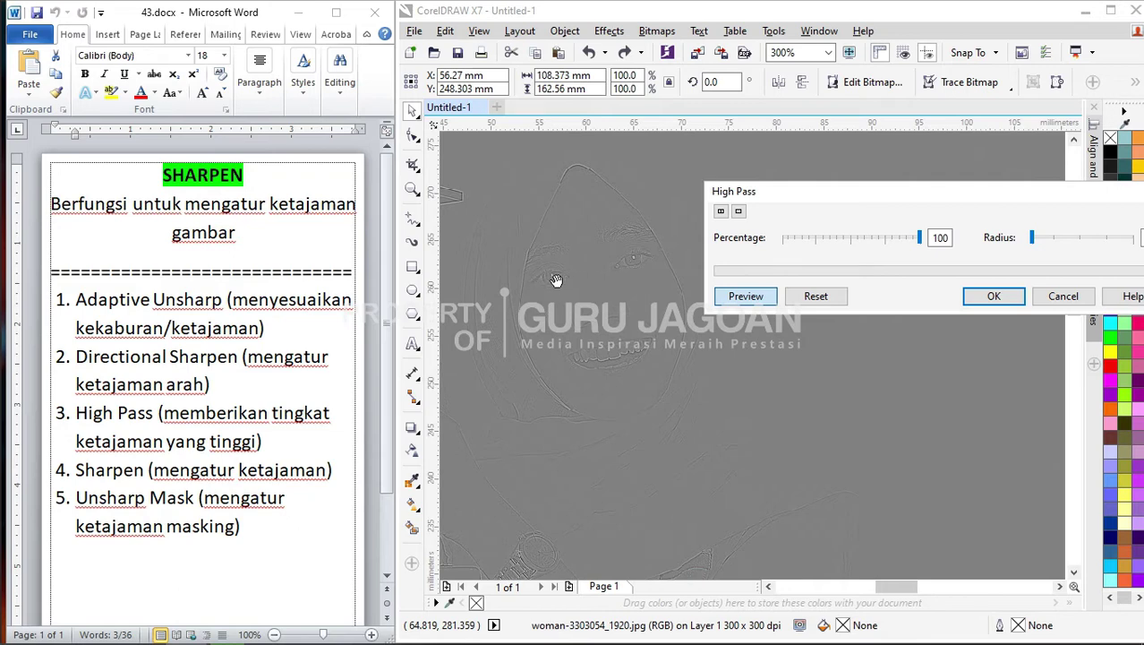
pyautogui.moveTo(563, 273); pyautogui.dragTo(651, 338)
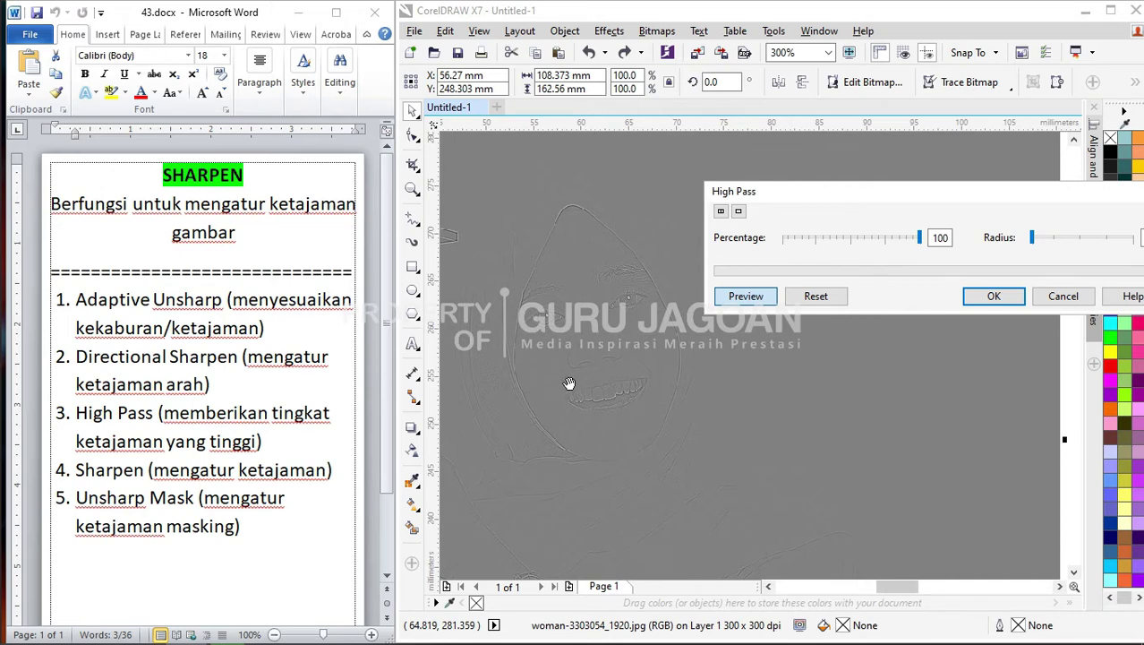
pyautogui.moveTo(810, 192); pyautogui.dragTo(614, 176)
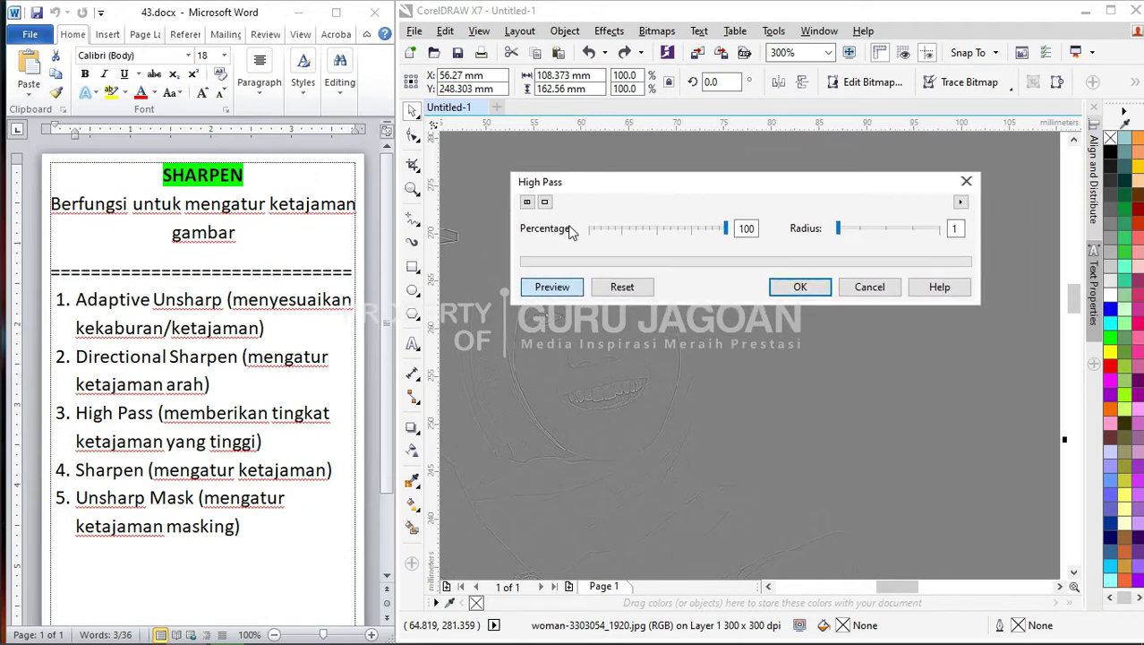
pyautogui.moveTo(725, 228); pyautogui.dragTo(699, 239)
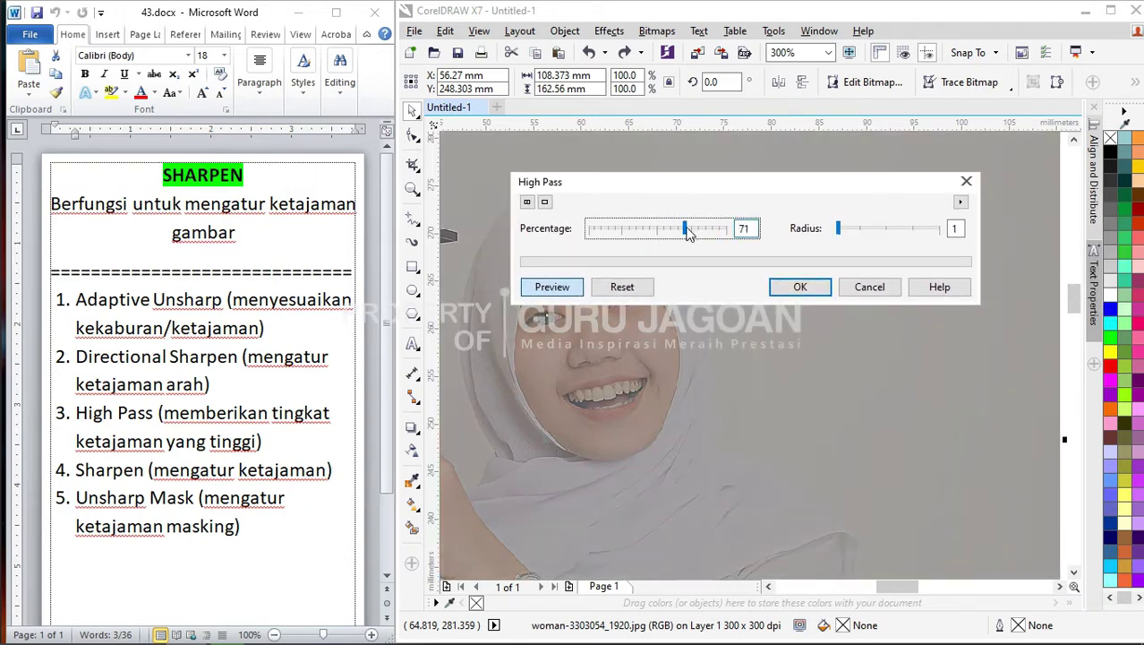
pyautogui.click(886, 235)
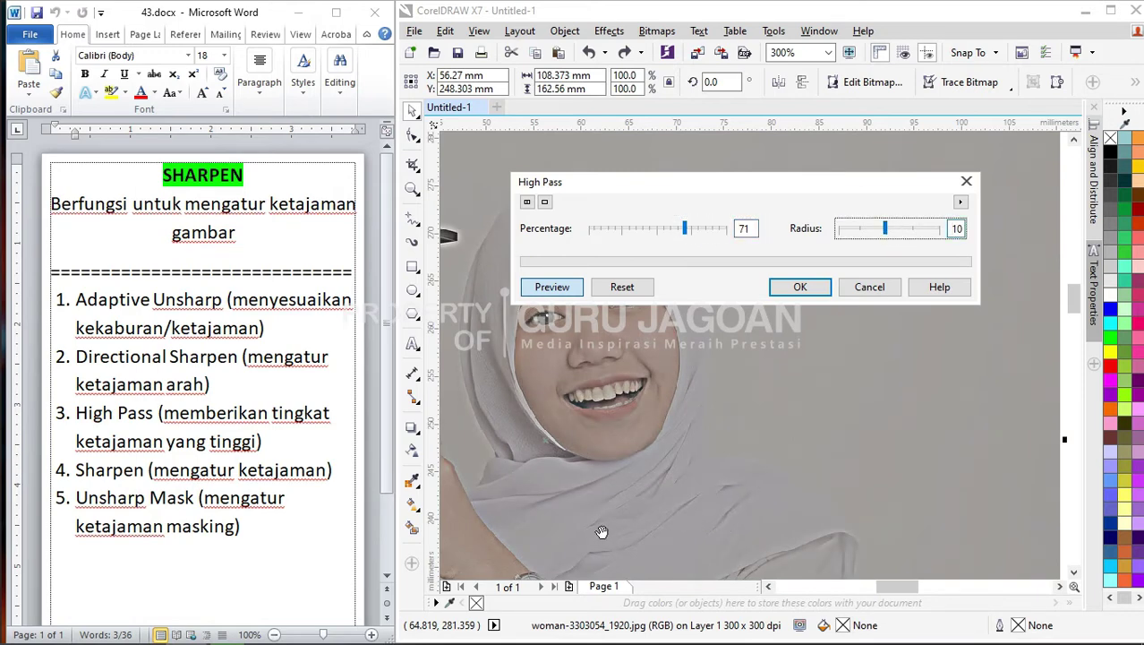
# Preview the High Pass effect with radius 14 across the face, shoulder and scarf, and discard it.
pyautogui.click(907, 231)
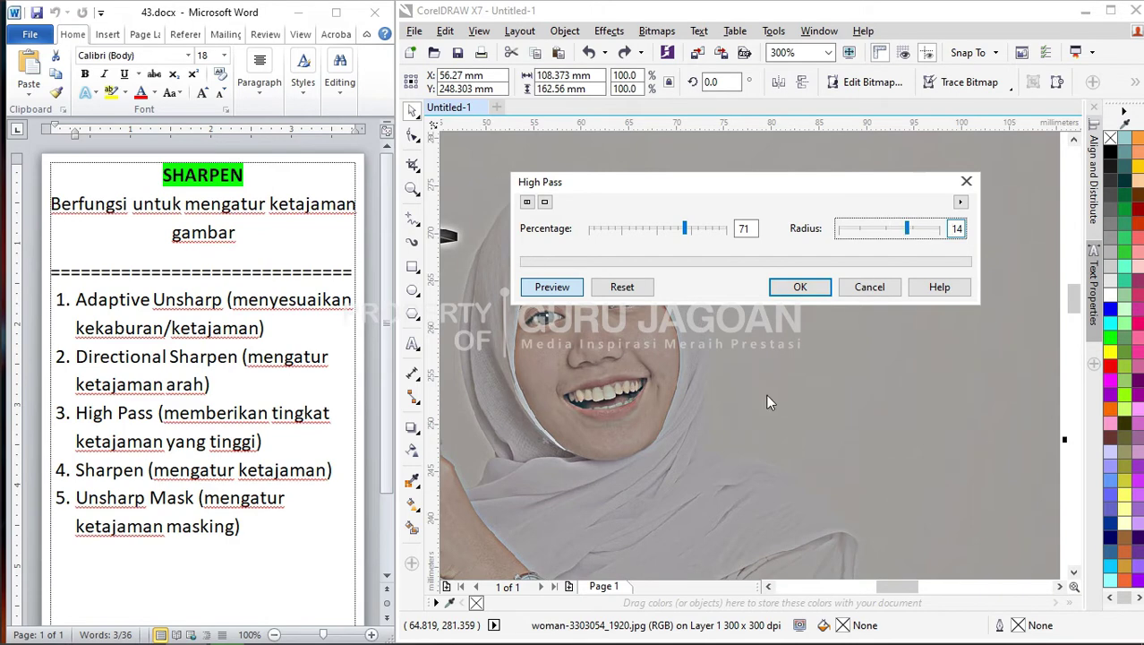
pyautogui.moveTo(693, 188); pyautogui.dragTo(908, 173)
pyautogui.moveTo(661, 452); pyautogui.dragTo(640, 210)
pyautogui.moveTo(636, 320); pyautogui.dragTo(556, 383)
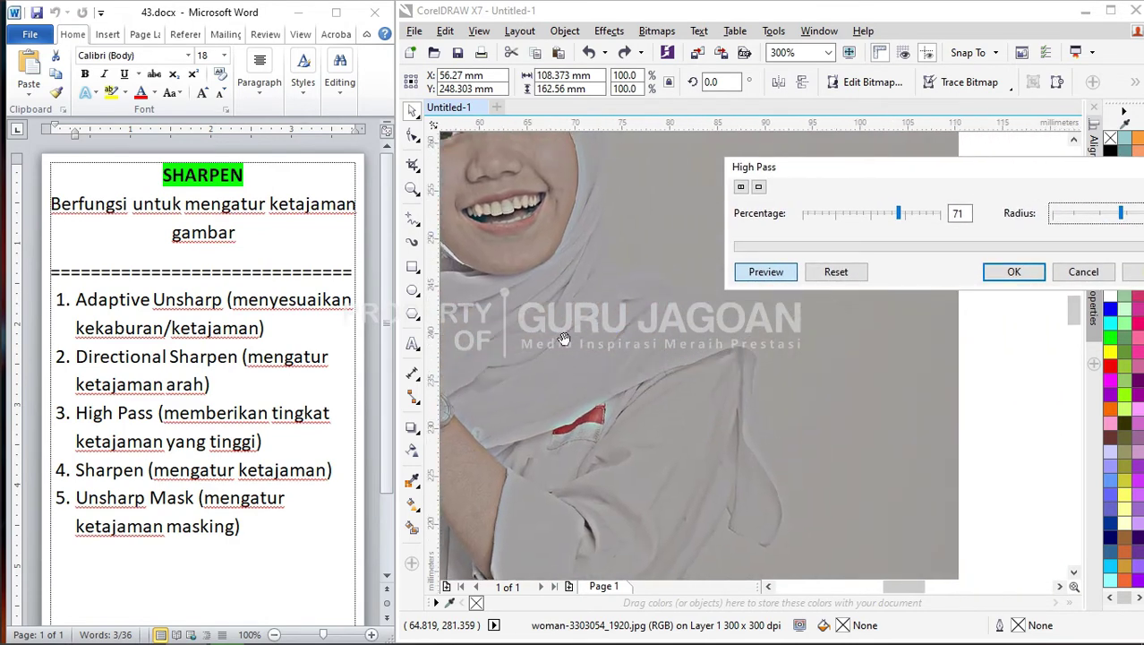
pyautogui.moveTo(632, 320); pyautogui.dragTo(555, 417)
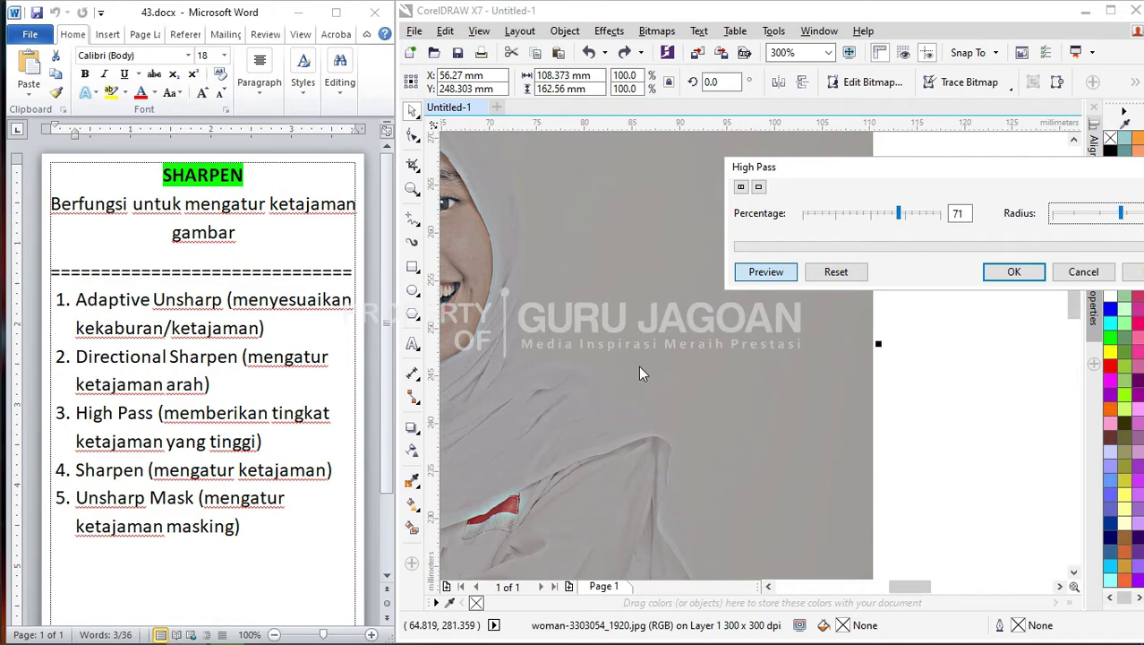
pyautogui.moveTo(642, 376); pyautogui.dragTo(642, 300)
pyautogui.moveTo(812, 176); pyautogui.dragTo(625, 201)
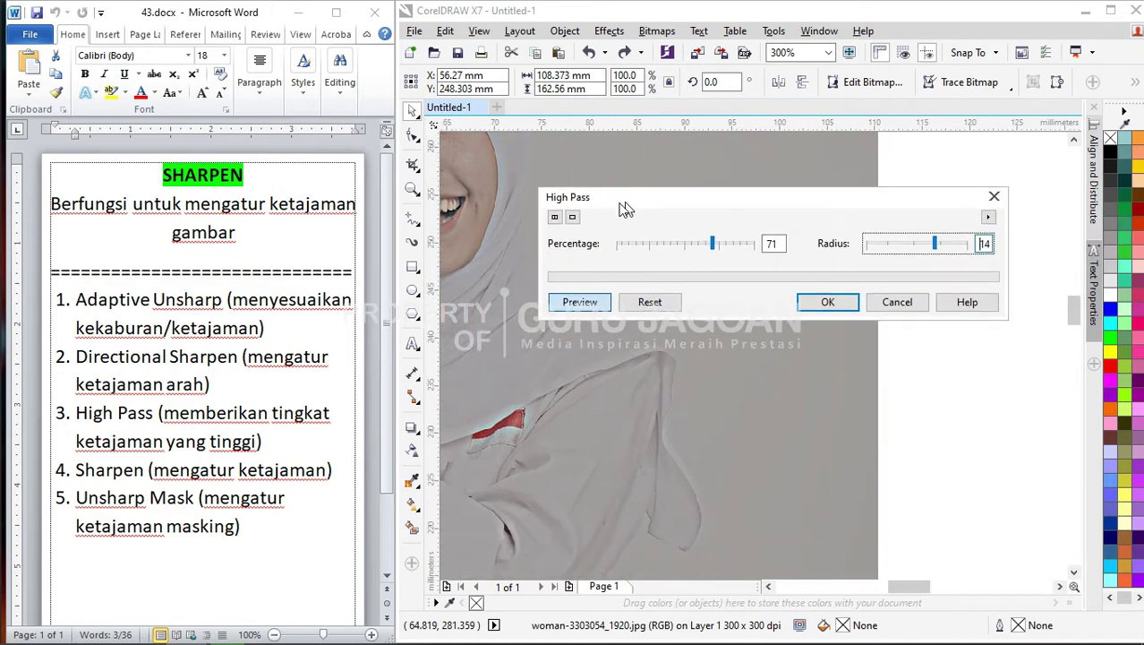
pyautogui.click(873, 303)
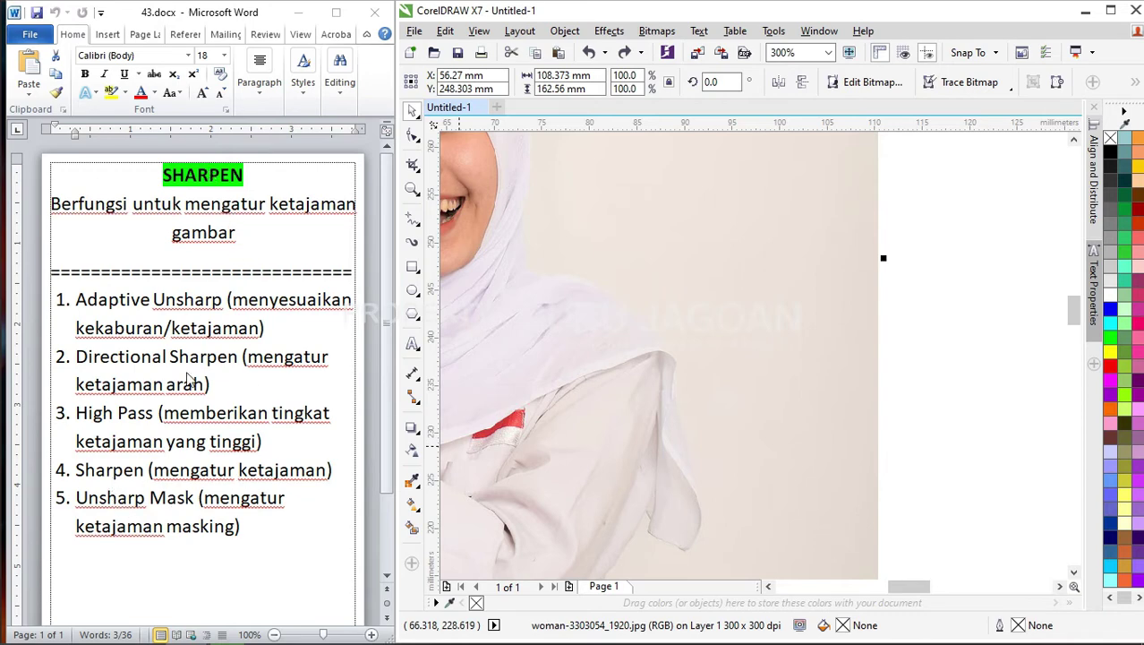
# Open the Sharpen effect for the photo and move its dialog clear of the face.
pyautogui.click(657, 30)
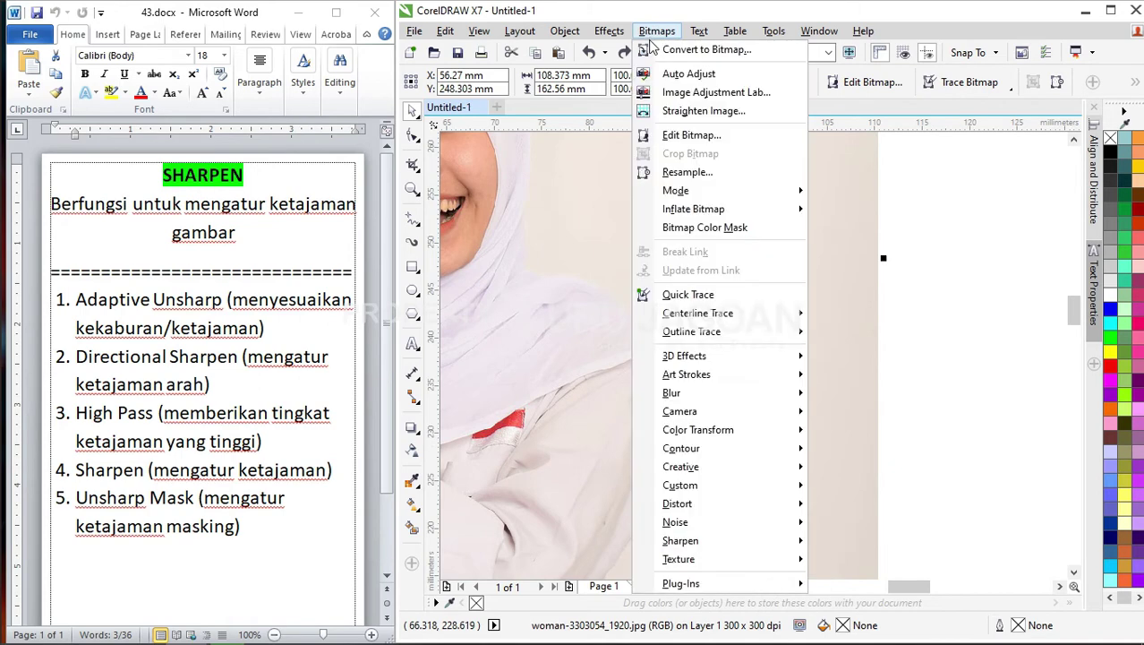
pyautogui.moveTo(694, 543)
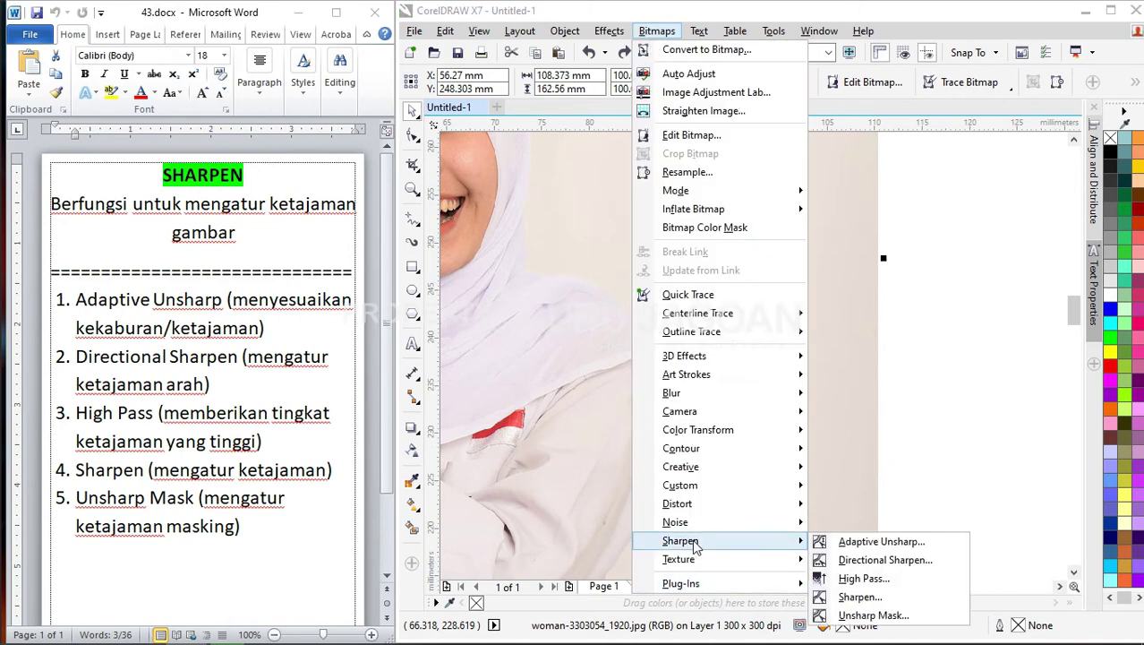
pyautogui.click(860, 596)
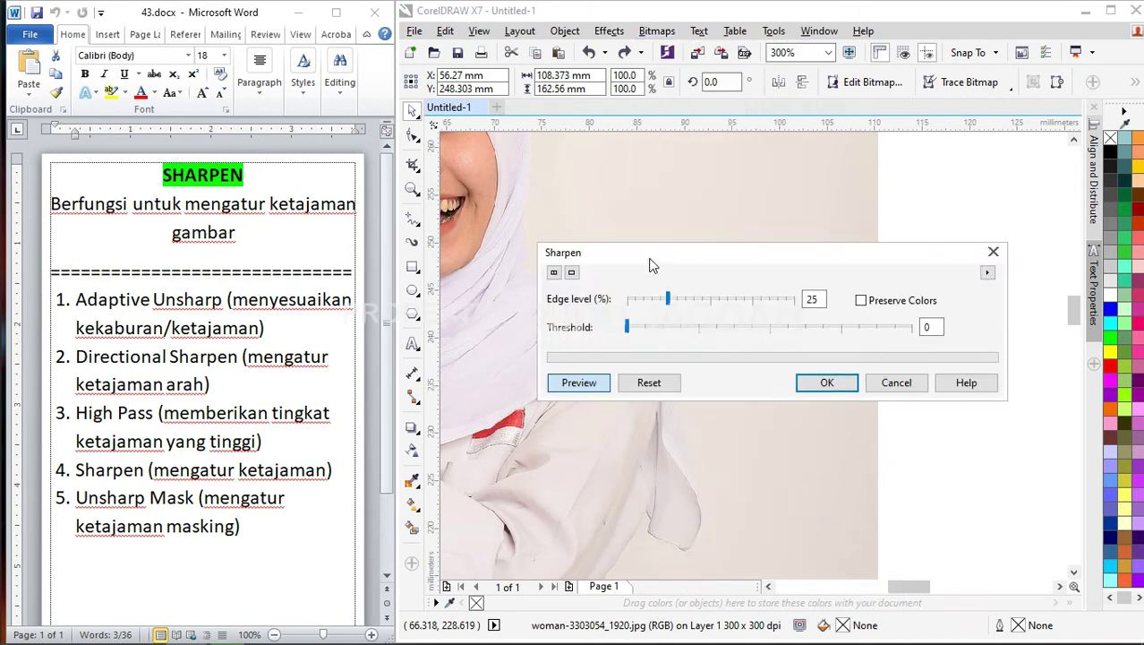
pyautogui.moveTo(583, 224); pyautogui.dragTo(564, 351)
pyautogui.moveTo(636, 256); pyautogui.dragTo(865, 192)
pyautogui.moveTo(555, 237); pyautogui.dragTo(654, 286)
pyautogui.moveTo(931, 197); pyautogui.dragTo(793, 188)
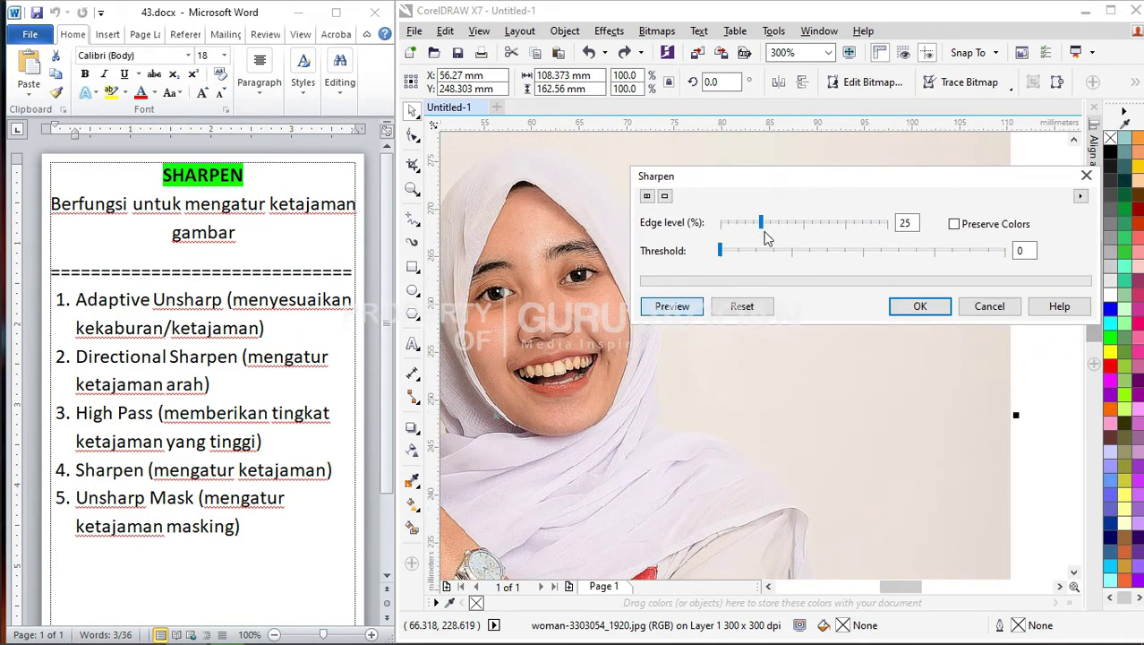
# Preview the Sharpen effect at edge level 56 and at a stronger level, and discard it.
pyautogui.click(814, 226)
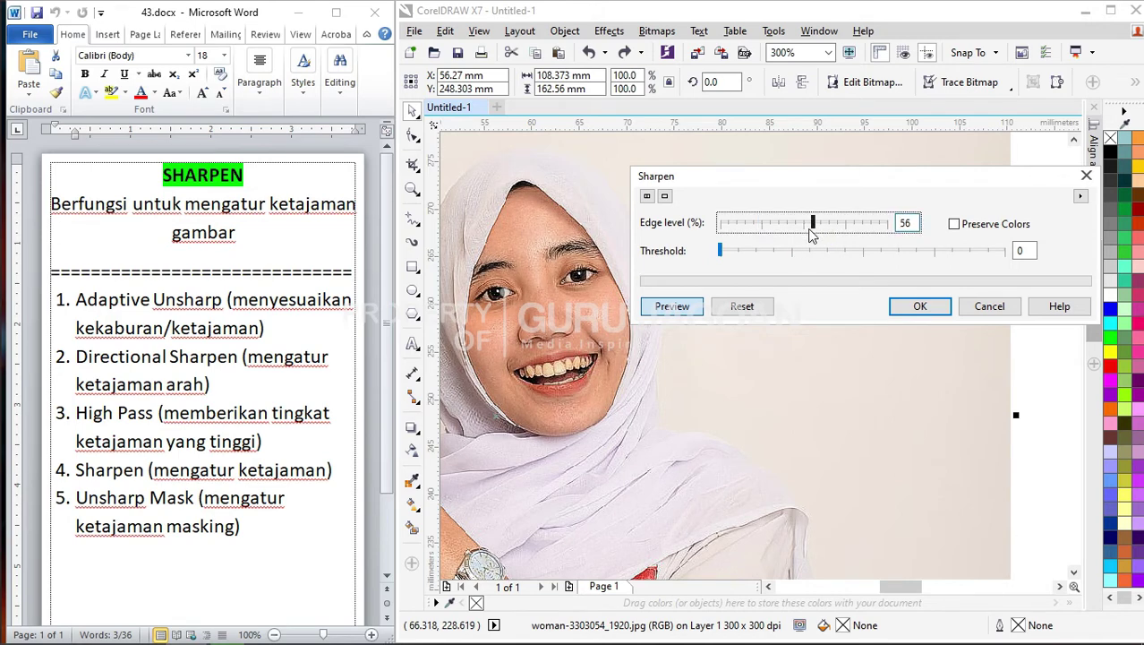
pyautogui.moveTo(813, 224); pyautogui.dragTo(847, 226)
pyautogui.click(919, 306)
# Open the Sharpen effect again with the eyes in close view and its dialog placed below the eyebrows.
pyautogui.scroll(1, 518, 288)
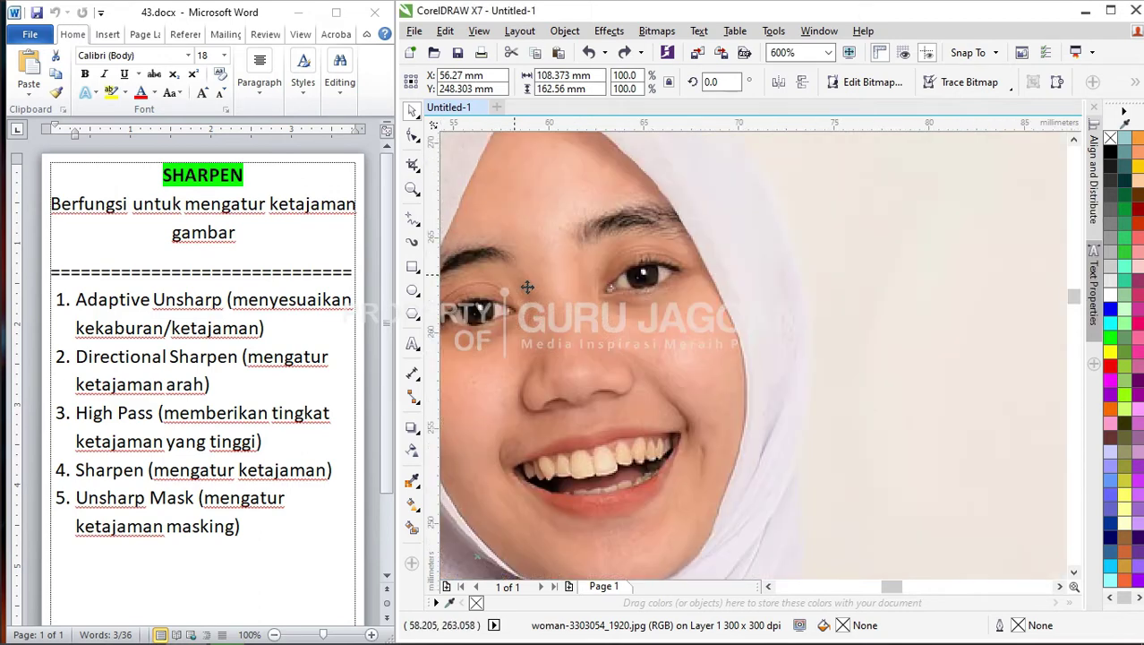
pyautogui.scroll(-1, 527, 286)
pyautogui.scroll(3, 534, 269)
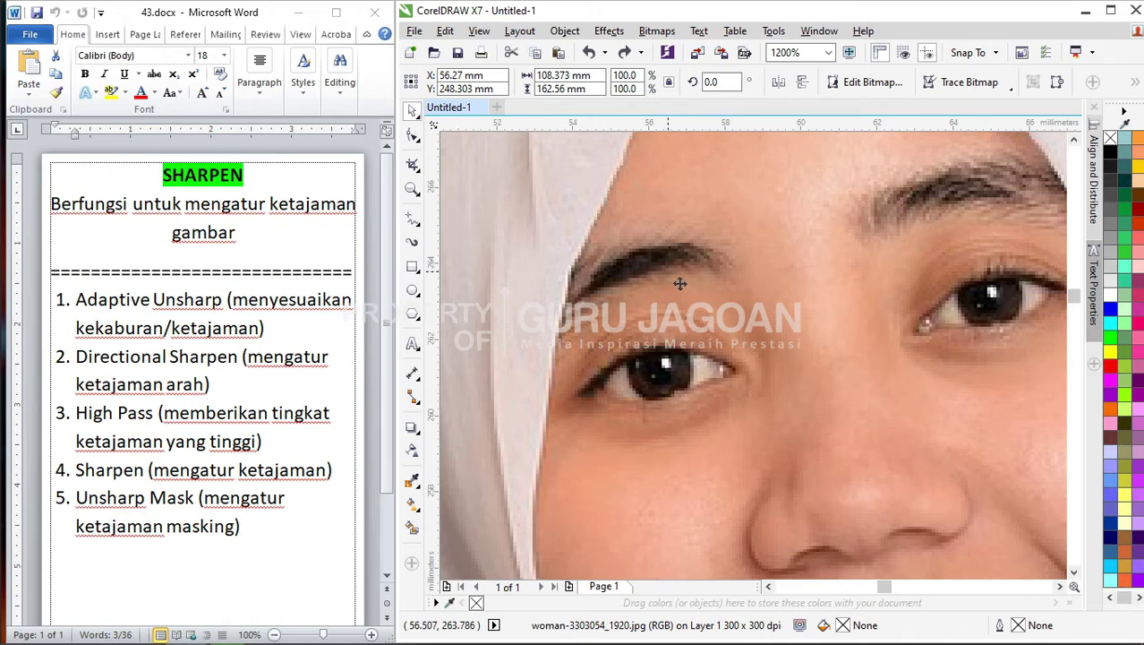
pyautogui.click(656, 30)
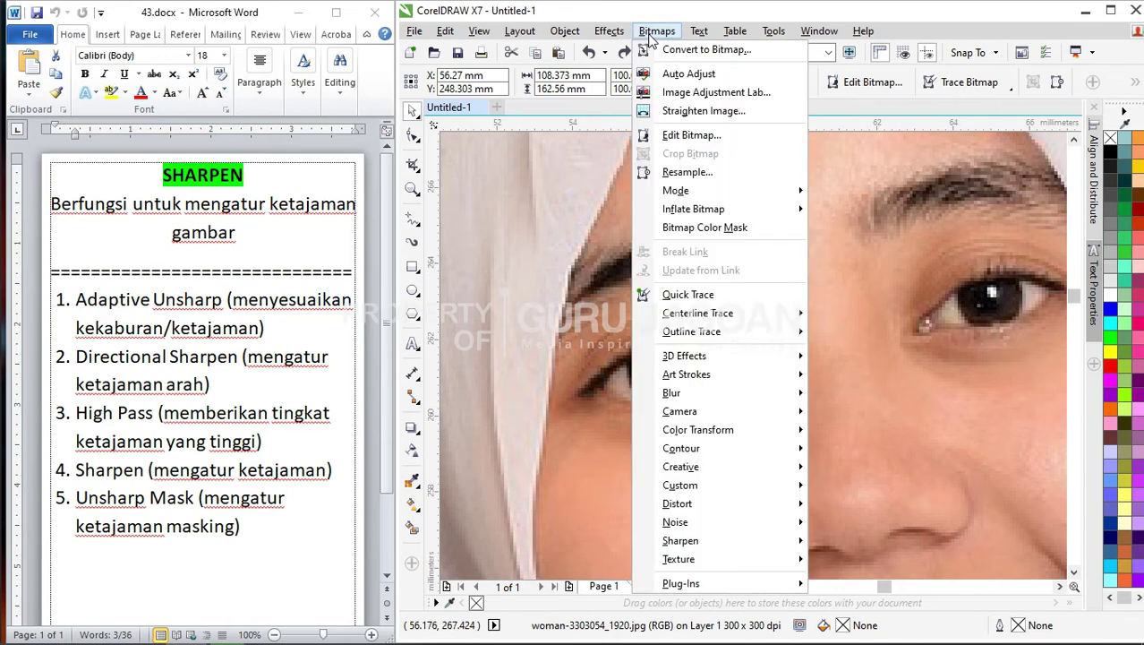
pyautogui.moveTo(694, 541)
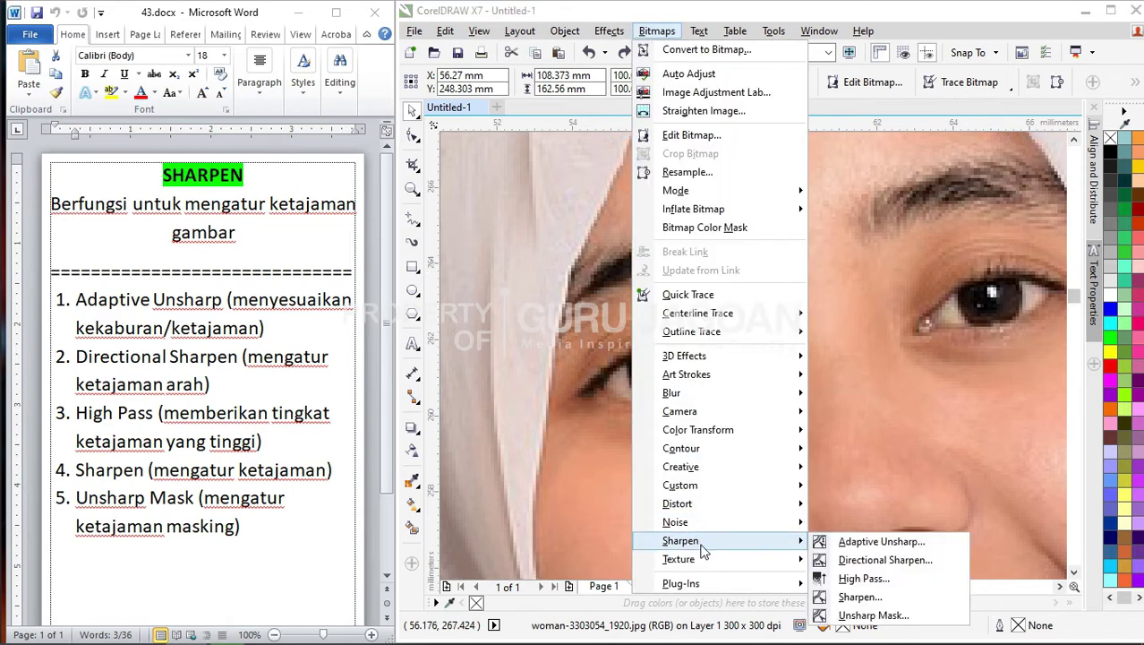
pyautogui.click(860, 597)
pyautogui.moveTo(712, 259); pyautogui.dragTo(602, 437)
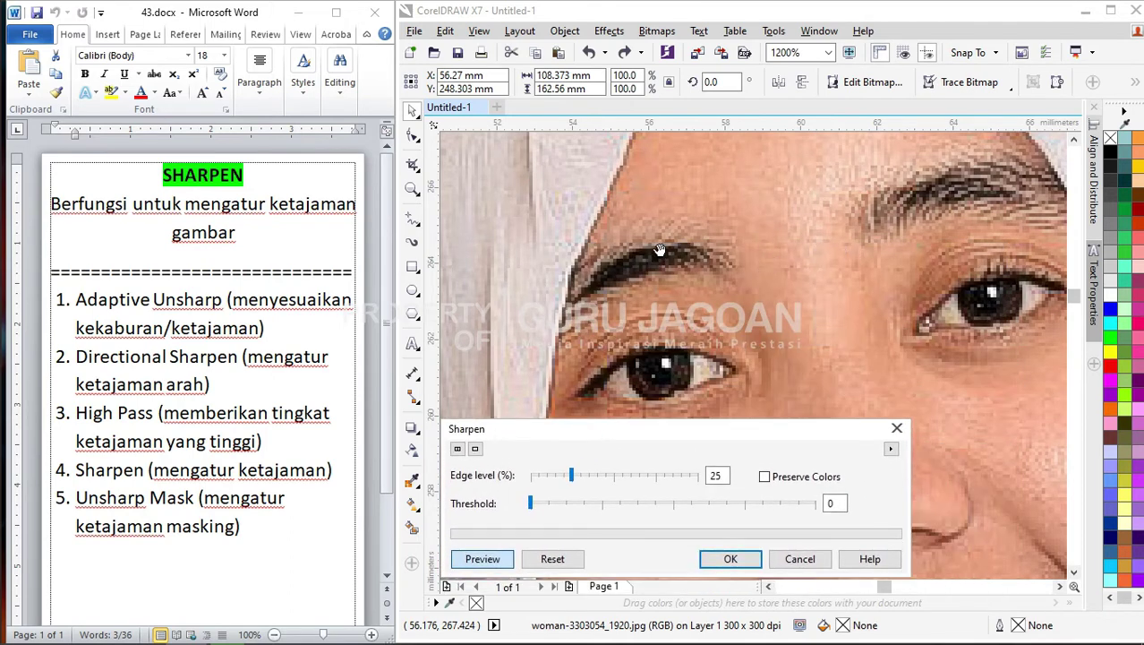
pyautogui.moveTo(600, 433); pyautogui.dragTo(674, 350)
# Preview the Sharpen edge level at 37 and then 64, keeping the dialog clear of the eyebrows.
pyautogui.click(665, 392)
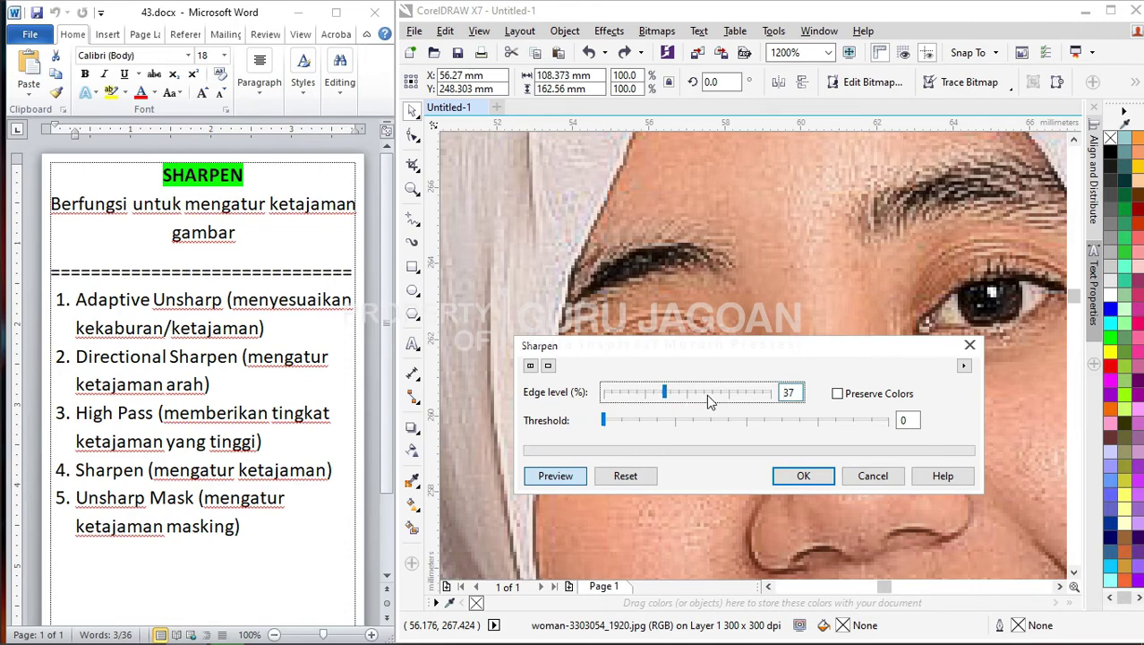
pyautogui.click(707, 394)
pyautogui.moveTo(728, 352); pyautogui.dragTo(629, 401)
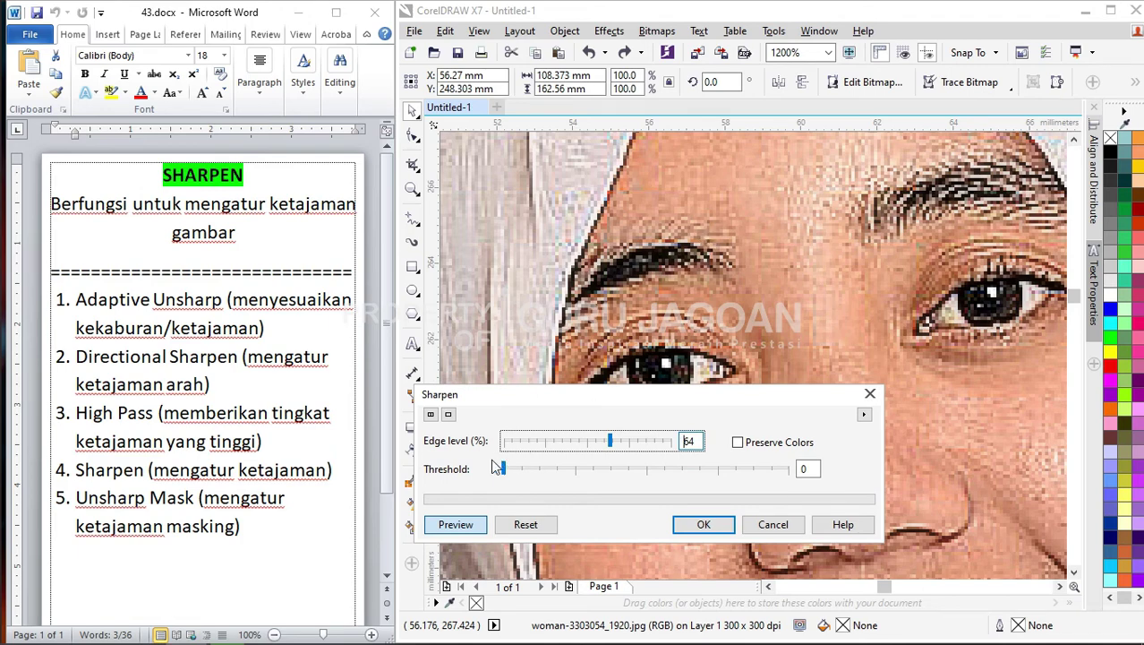
# Preview the Sharpen threshold at increasing values from 49 up to 199, and discard the effect.
pyautogui.click(557, 469)
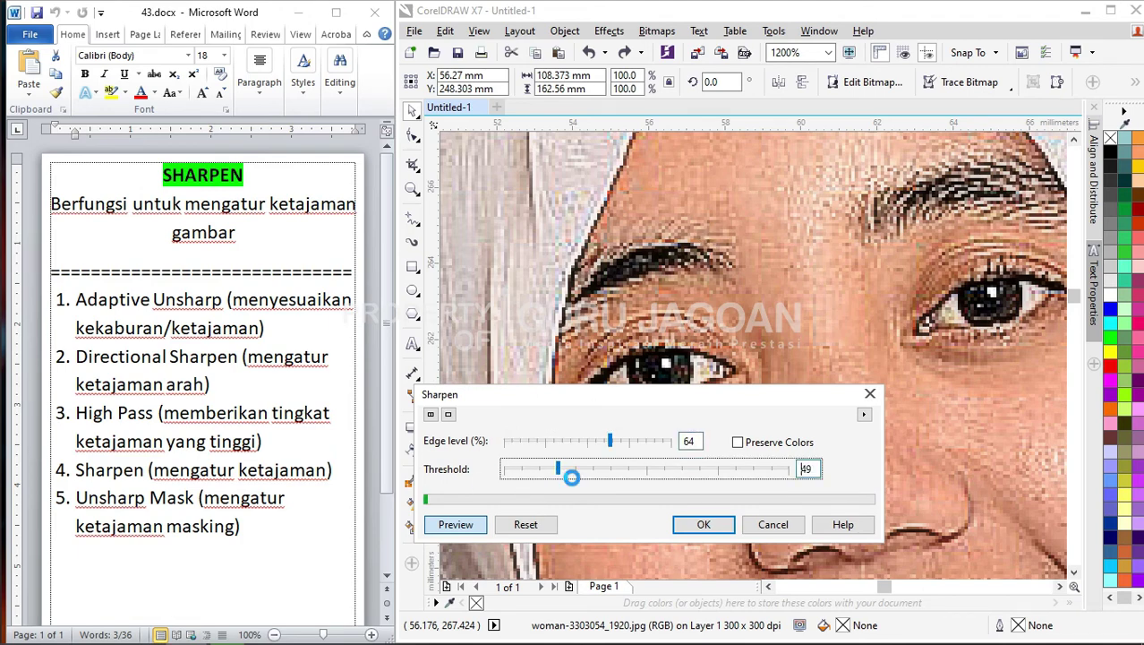
pyautogui.click(599, 469)
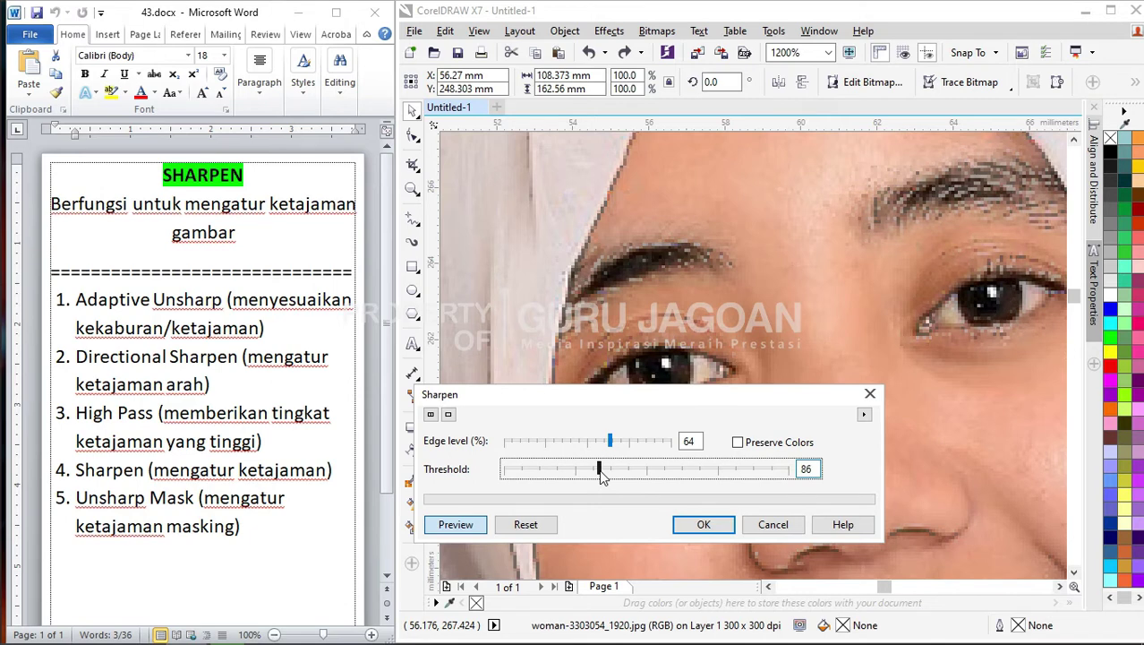
pyautogui.click(631, 471)
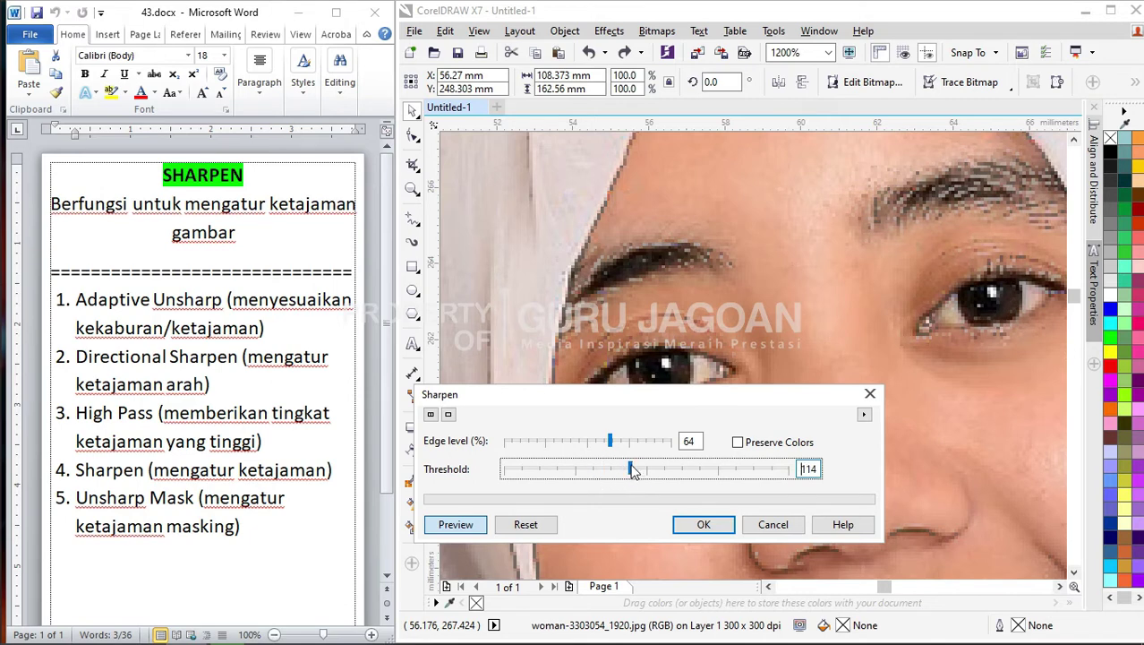
pyautogui.click(680, 471)
pyautogui.click(705, 472)
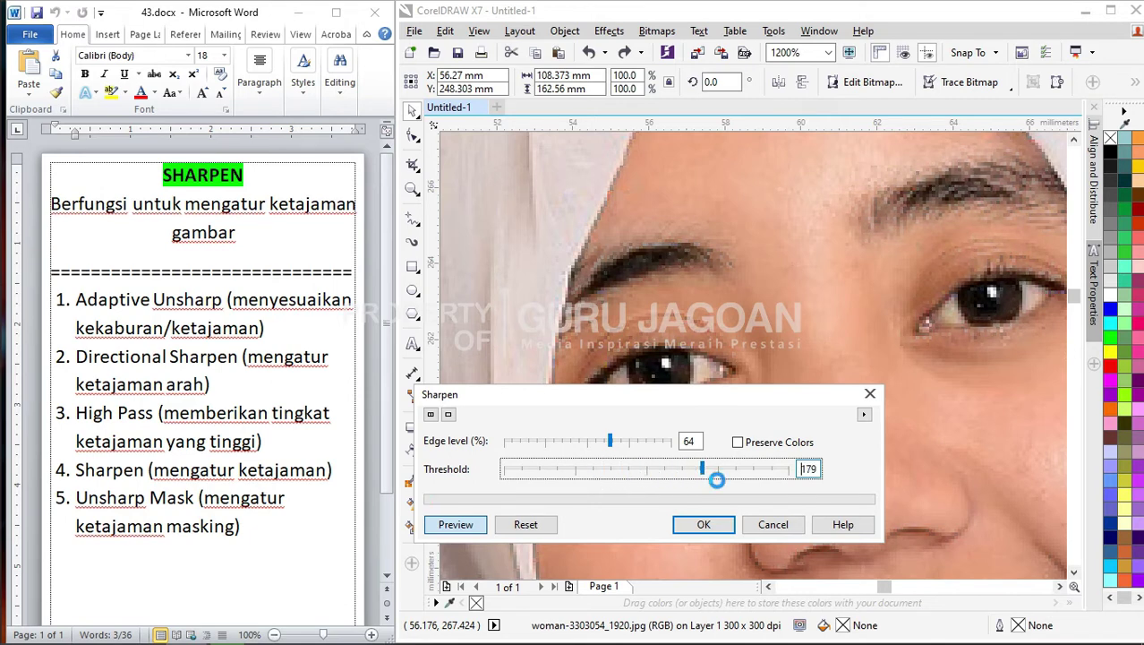
pyautogui.click(726, 469)
pyautogui.click(774, 528)
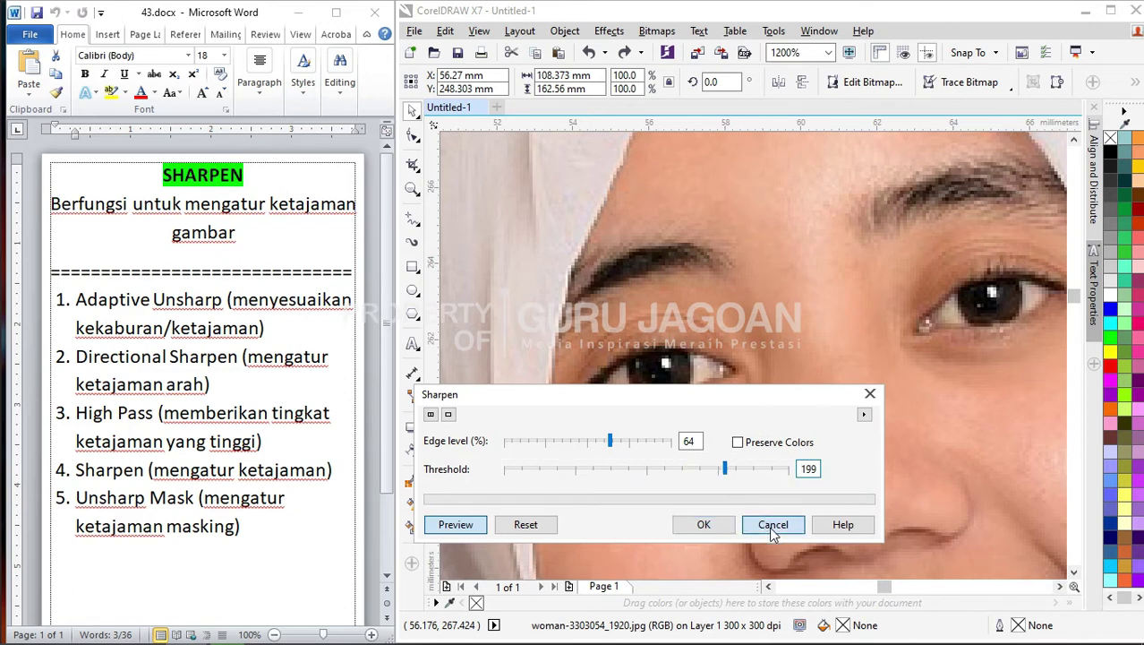
# Switch to the Word notes and place the cursor in the Unsharp Mask item.
pyautogui.scroll(-2, 675, 272)
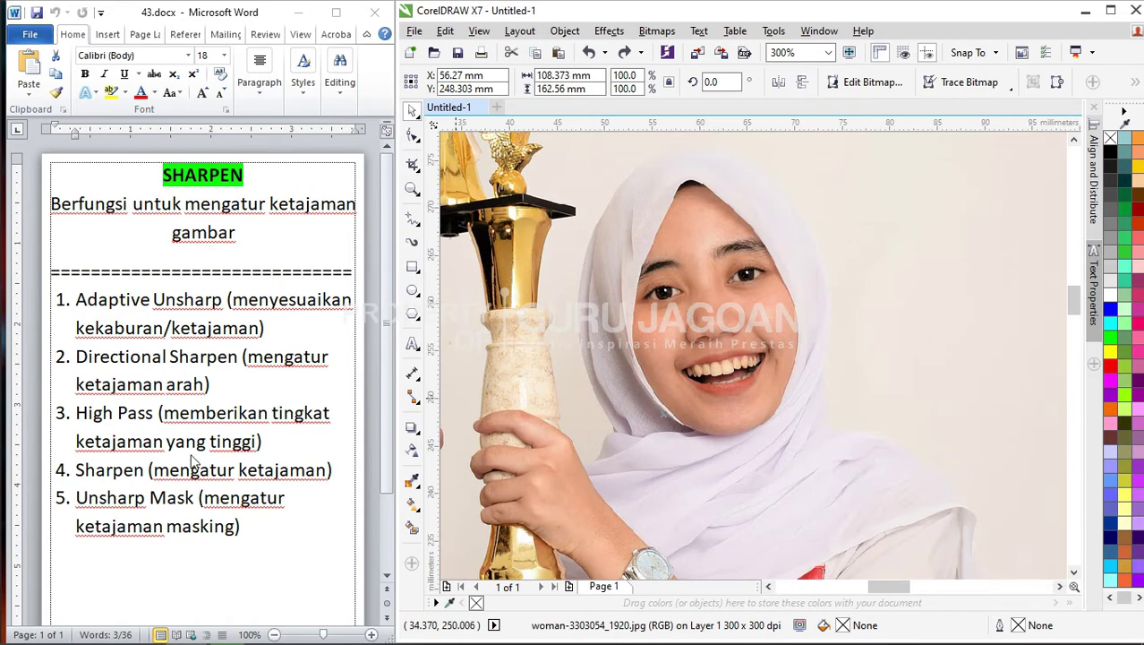
pyautogui.hotkey('alt', 'Tab')
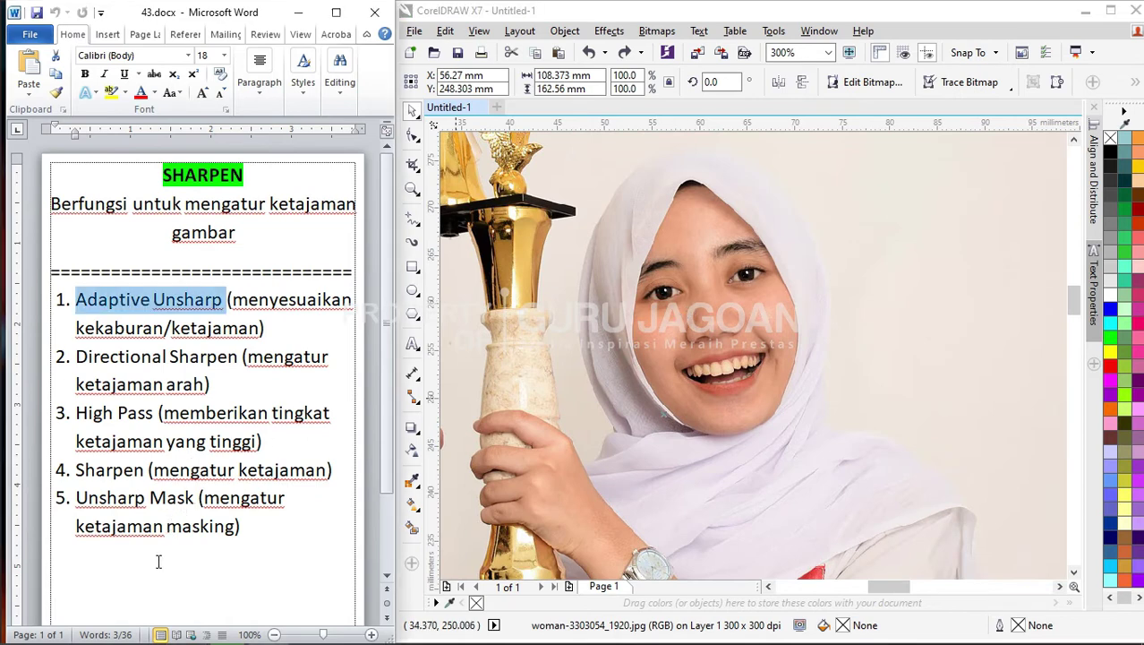
pyautogui.click(242, 542)
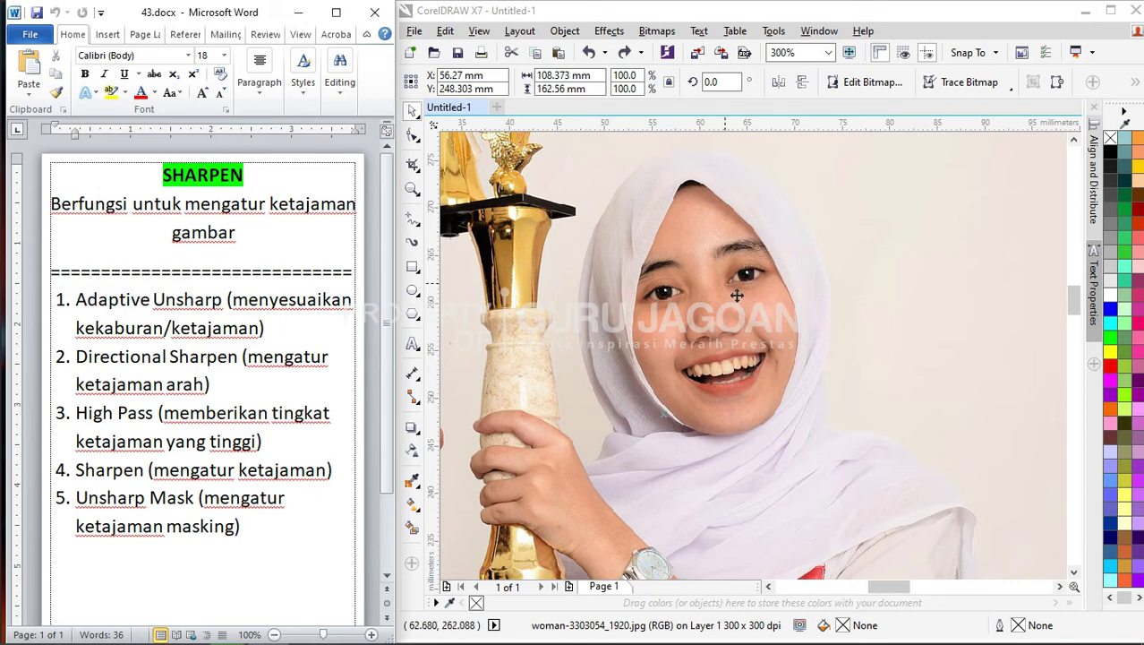
# Return to CorelDRAW and open the Unsharp Mask effect for the photo, with its dialog placed below the eyes.
pyautogui.scroll(1, 736, 295)
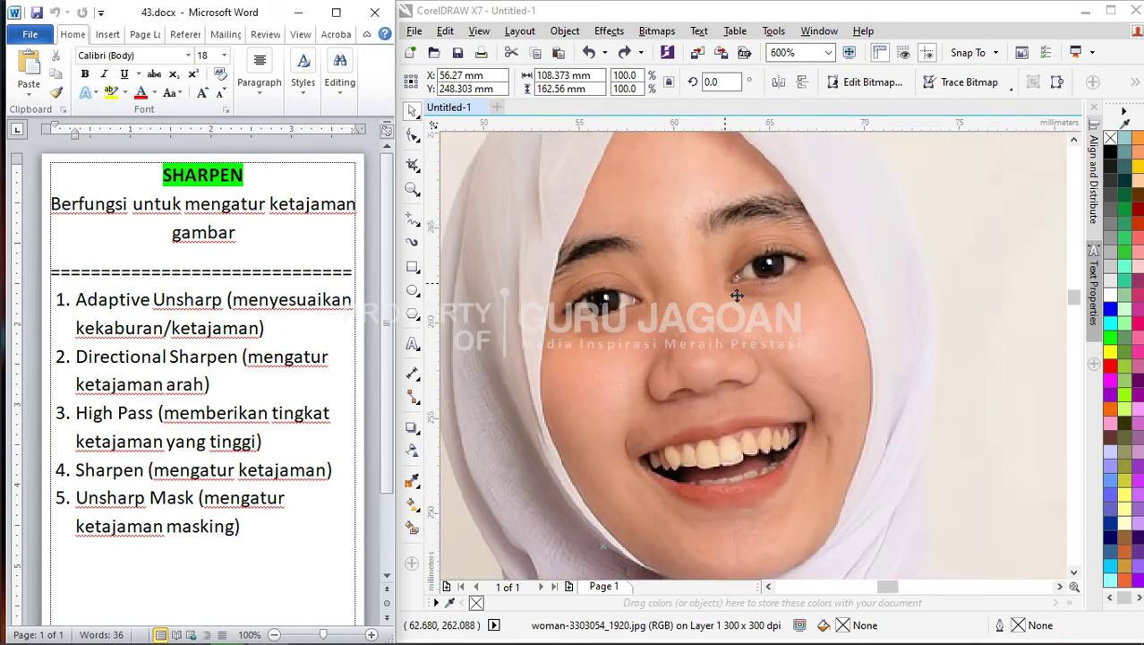
pyautogui.scroll(3, 678, 309)
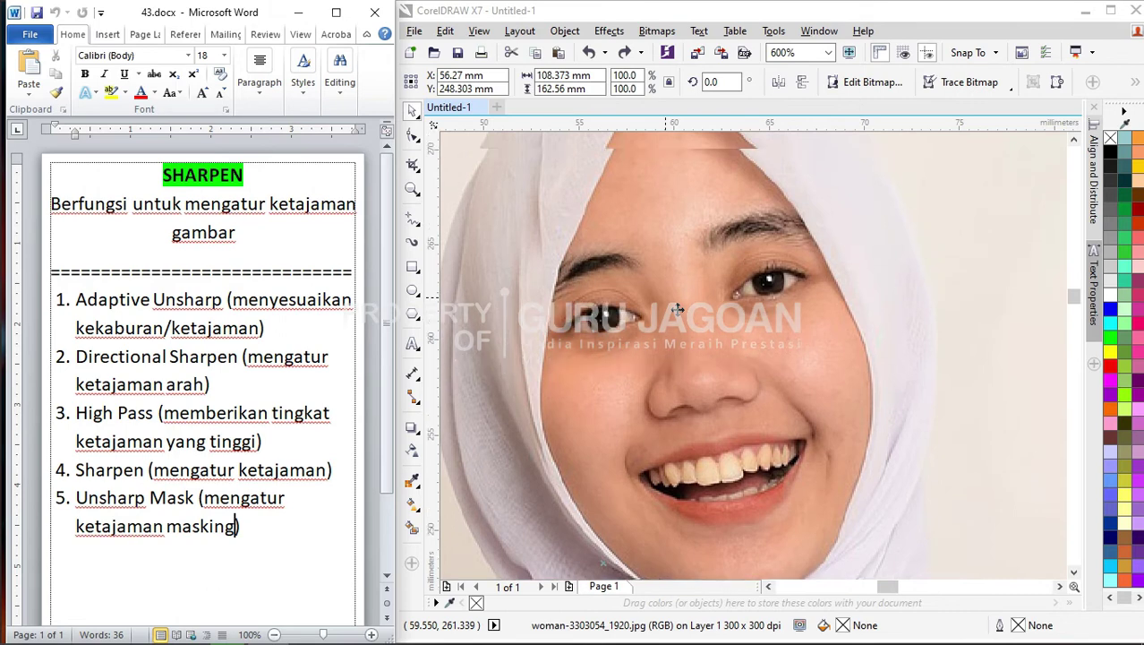
pyautogui.click(678, 309)
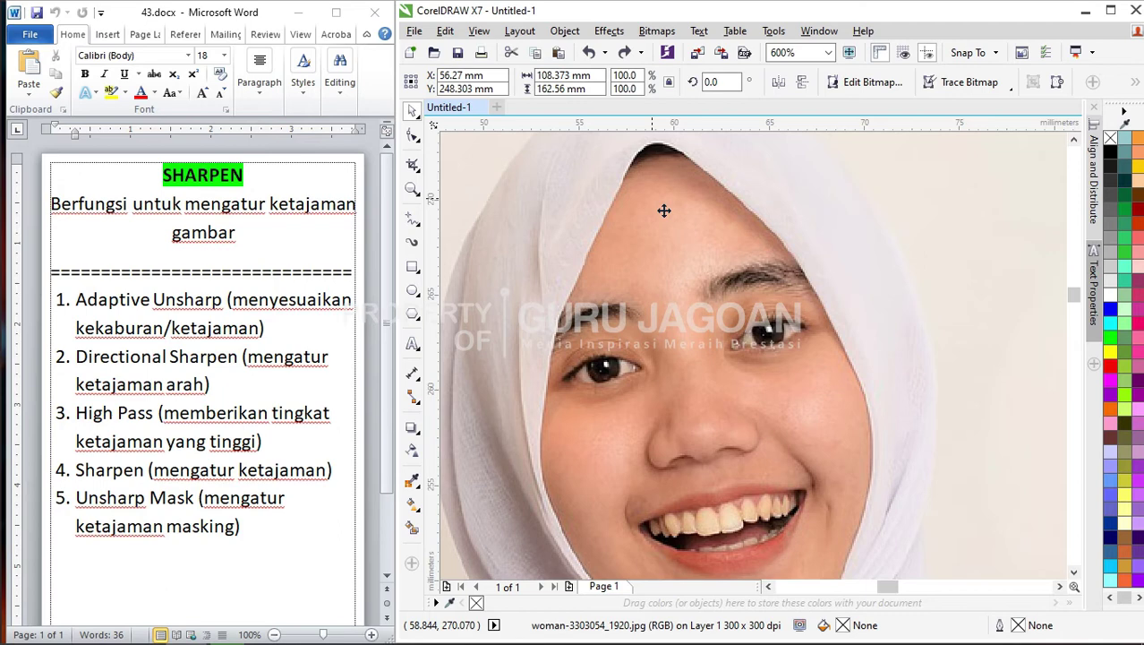
pyautogui.click(658, 32)
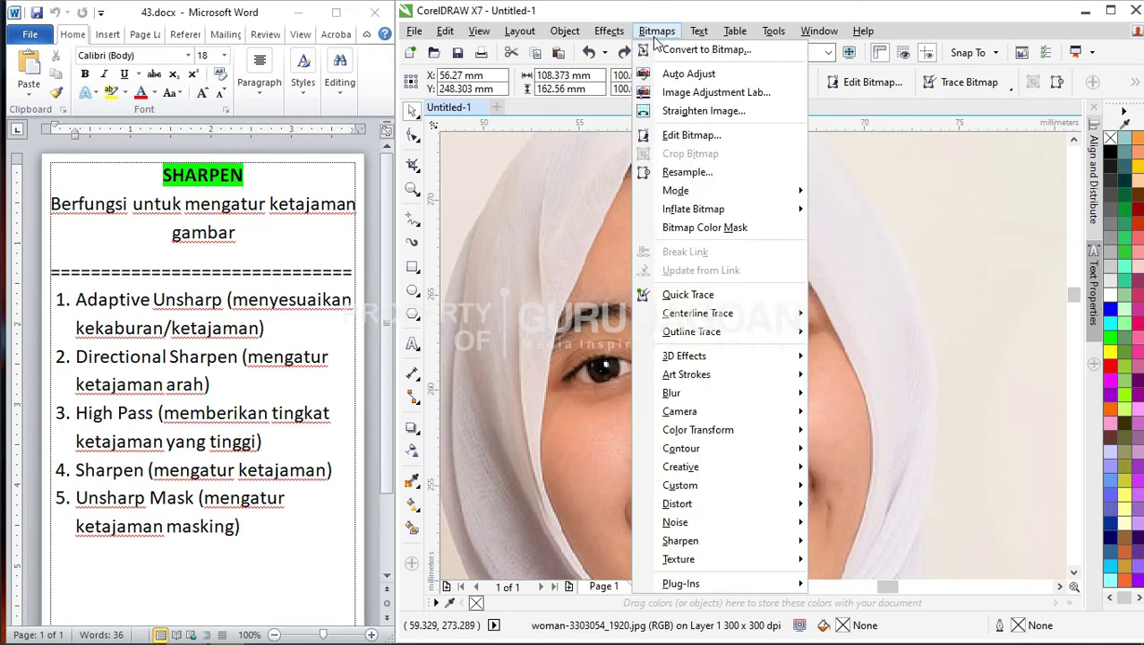
pyautogui.moveTo(690, 541)
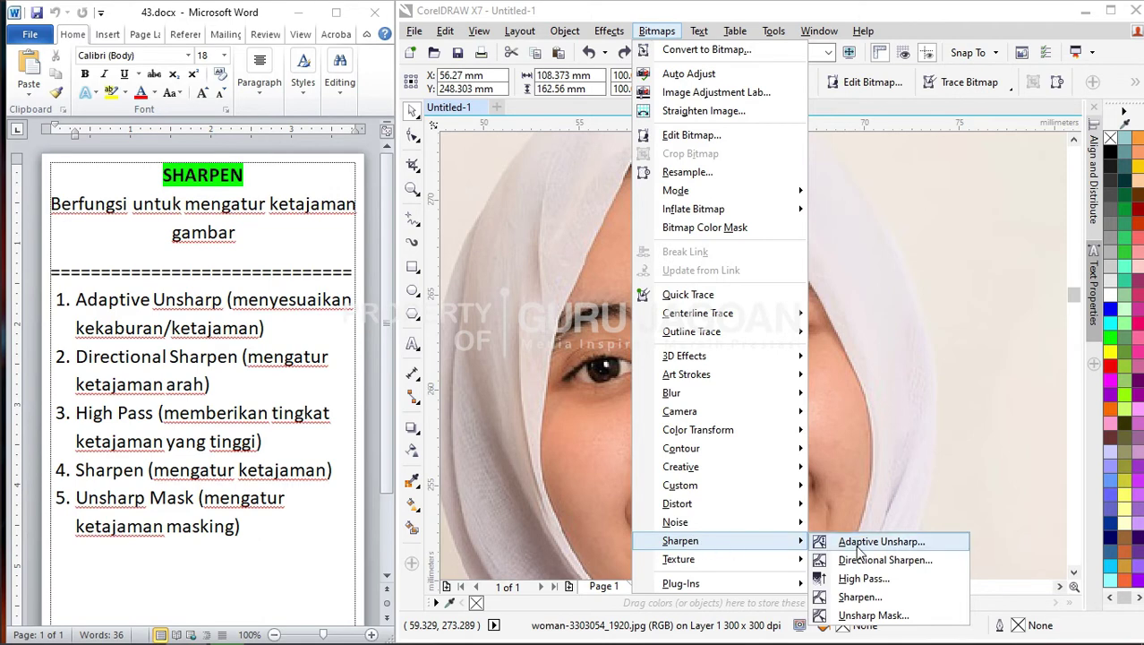
pyautogui.click(887, 616)
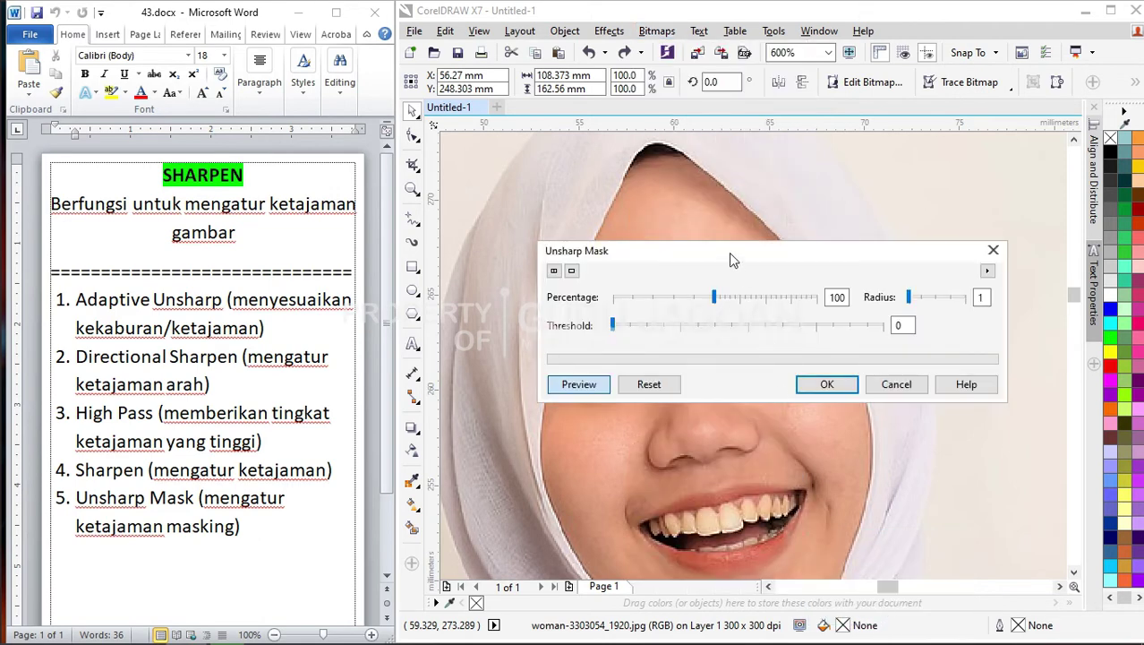
pyautogui.moveTo(731, 256); pyautogui.dragTo(662, 424)
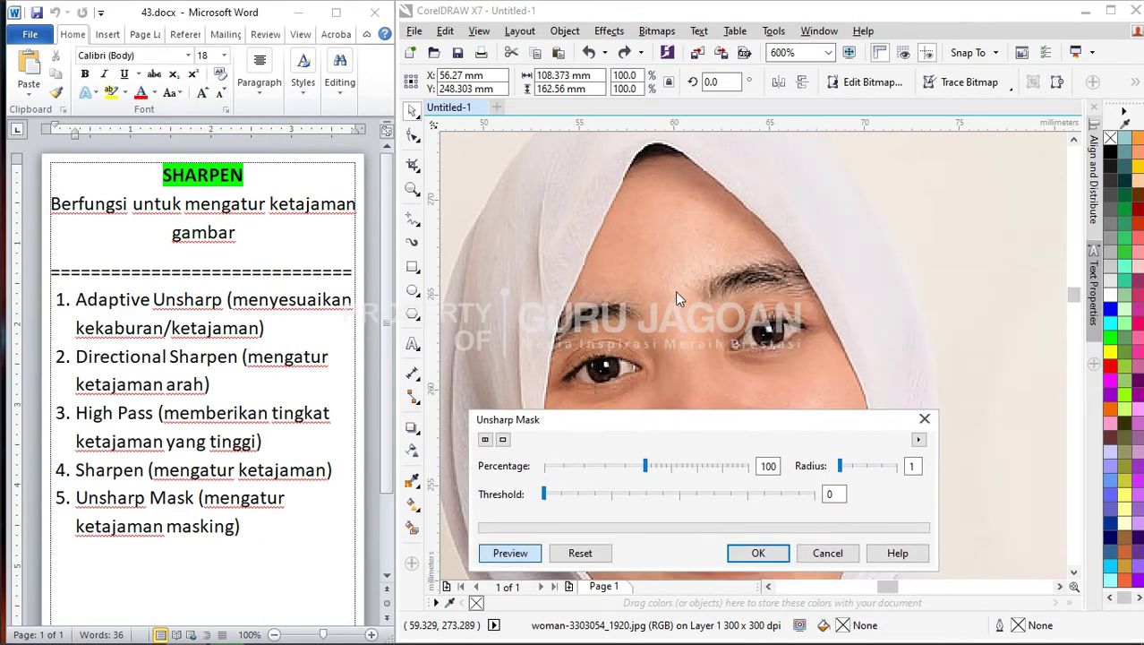
pyautogui.moveTo(588, 420); pyautogui.dragTo(580, 438)
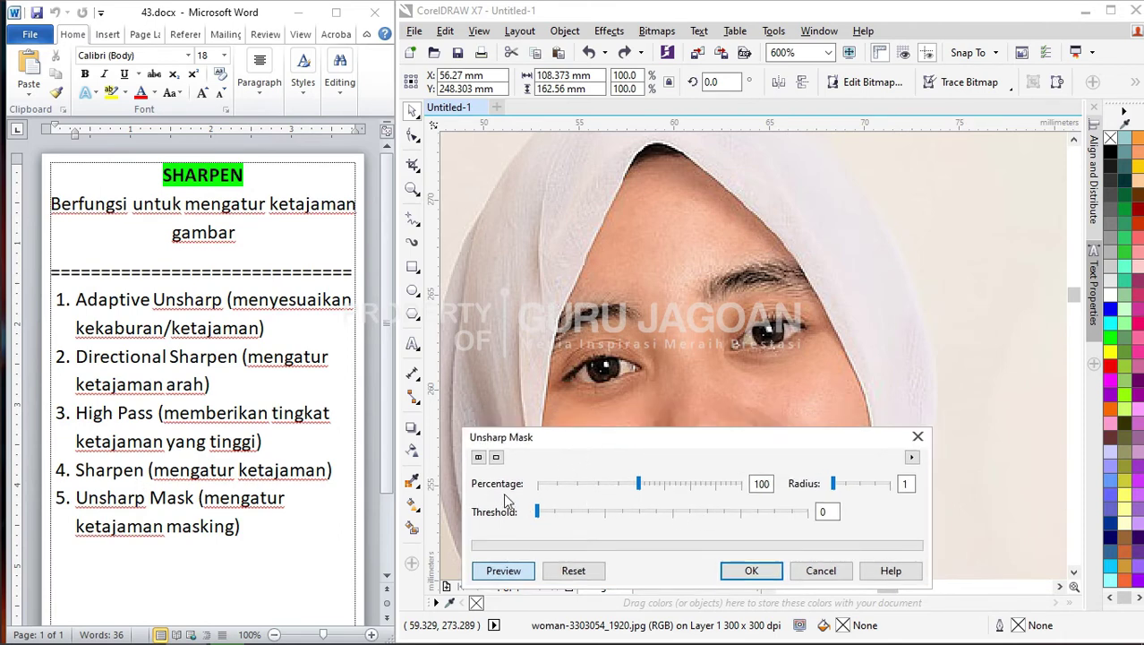
# Set the Unsharp Mask percentage to 270 and the threshold to 40.
pyautogui.moveTo(639, 481); pyautogui.dragTo(682, 483)
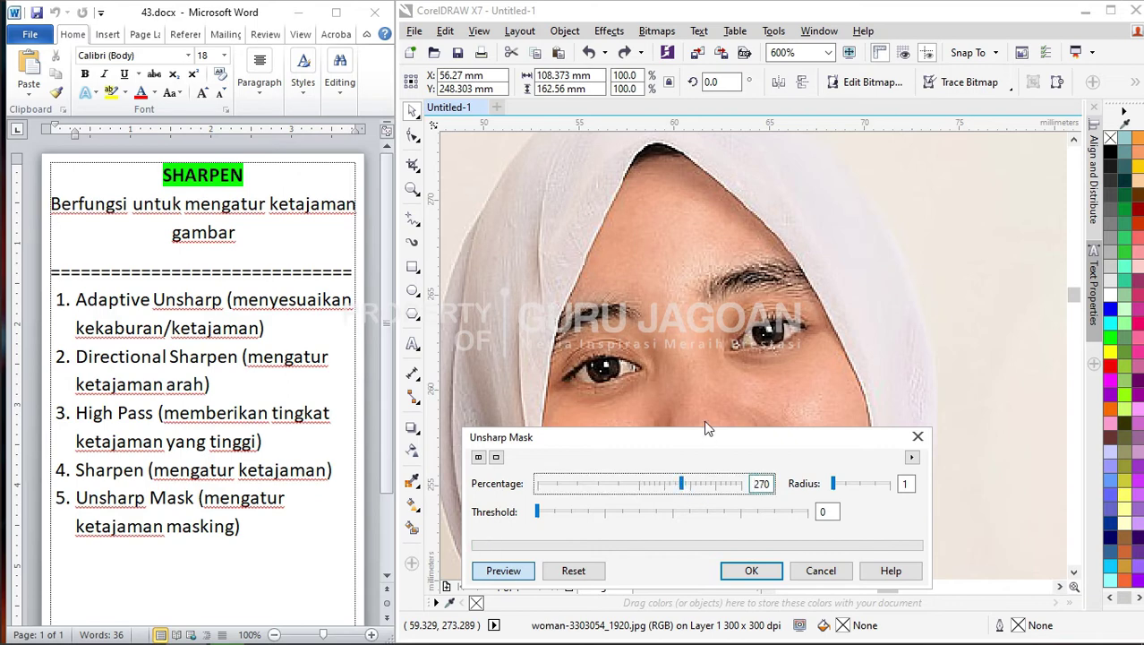
pyautogui.click(625, 510)
pyautogui.moveTo(611, 513); pyautogui.dragTo(598, 512)
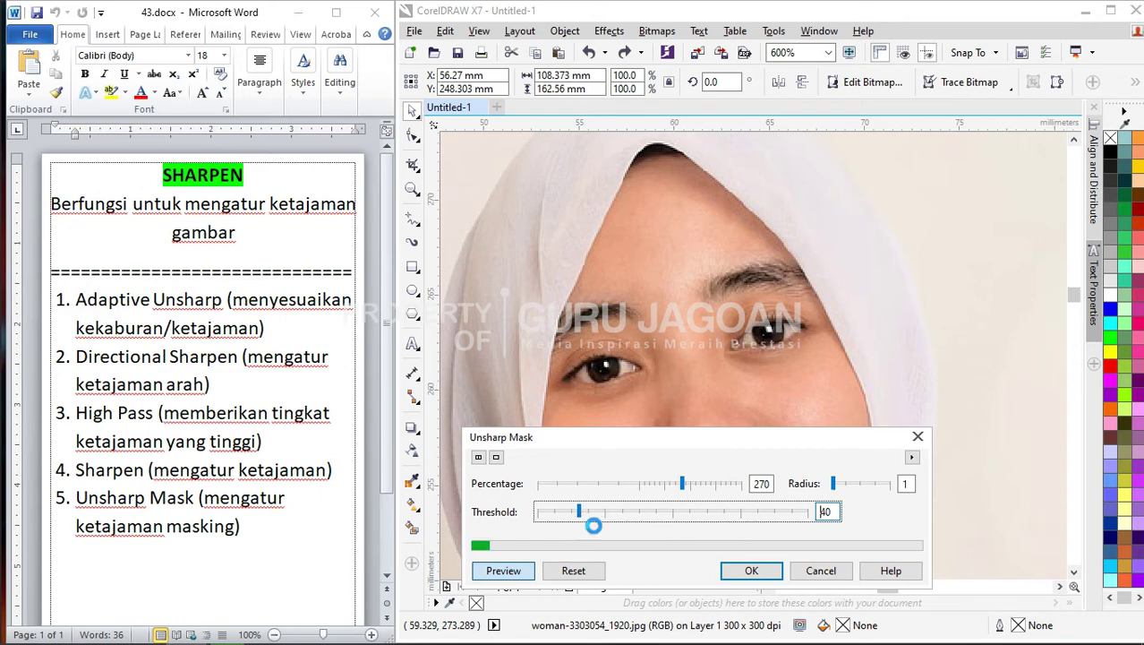
# Preview the Unsharp Mask effect with the threshold at 219 and the radius at 5.
pyautogui.click(727, 512)
pyautogui.click(769, 520)
pyautogui.click(842, 486)
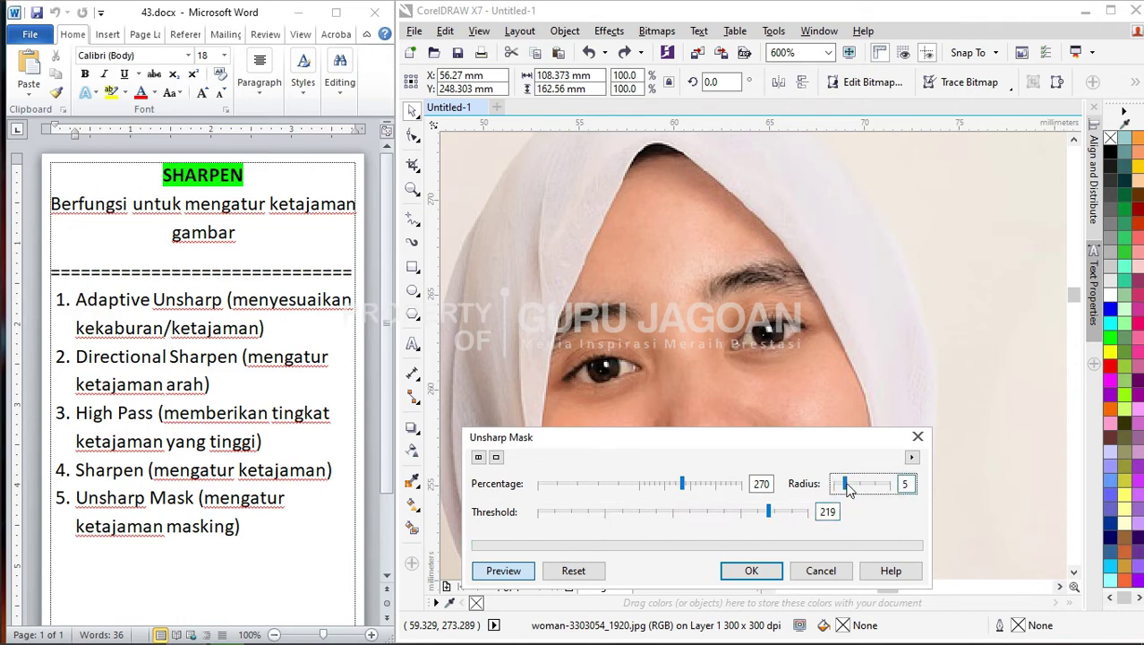
# Preview Unsharp Mask at threshold 4 and percentage 454, moving the dialog to inspect the whole face, and discard the effect.
pyautogui.click(542, 514)
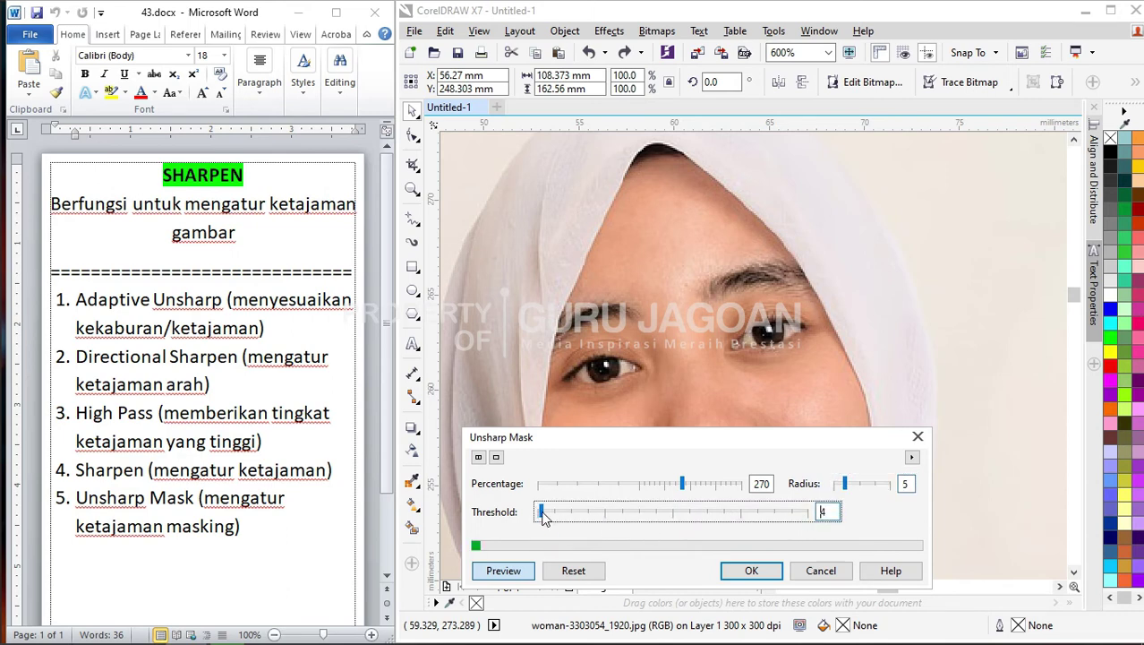
pyautogui.click(733, 486)
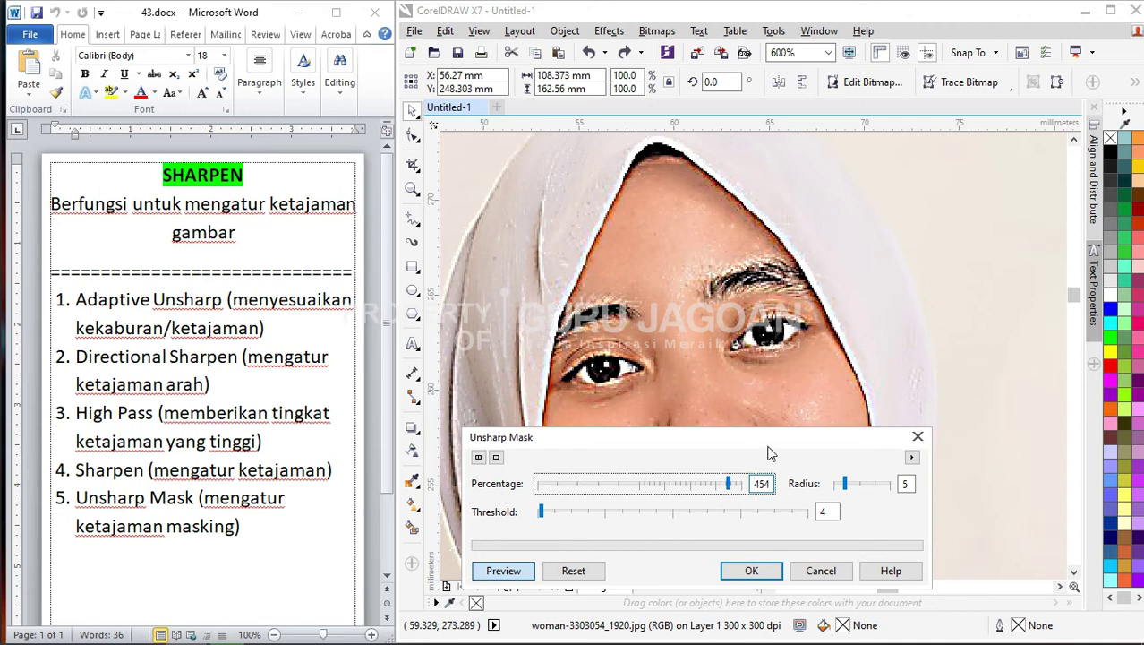
pyautogui.moveTo(763, 448); pyautogui.dragTo(763, 538)
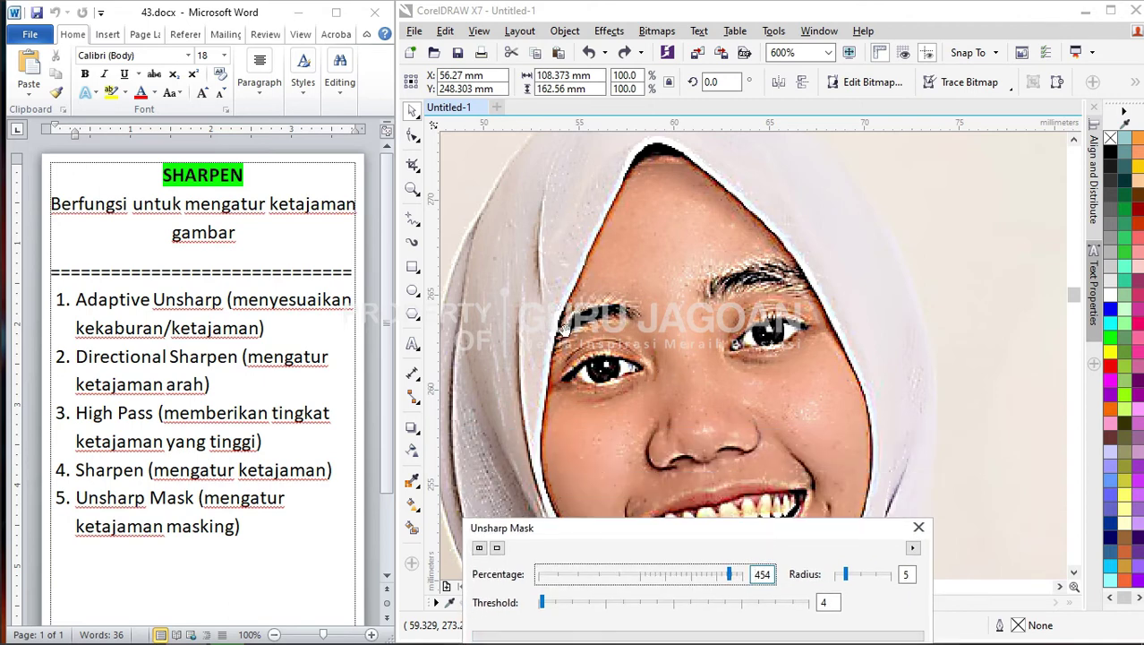
pyautogui.moveTo(672, 534); pyautogui.dragTo(732, 185)
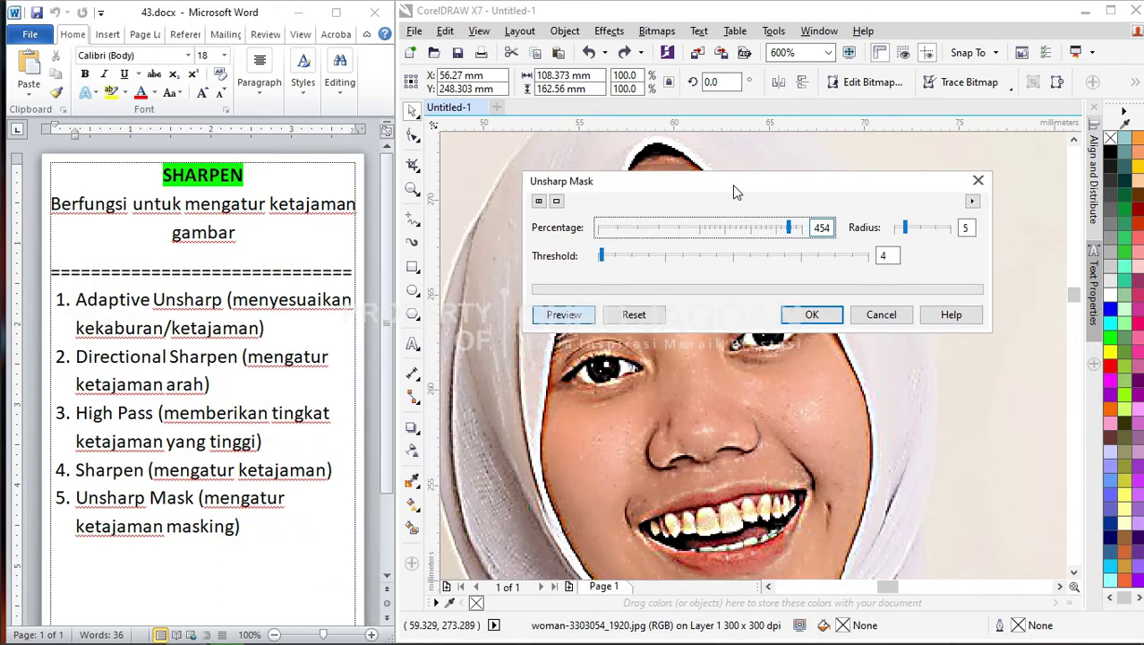
pyautogui.click(881, 315)
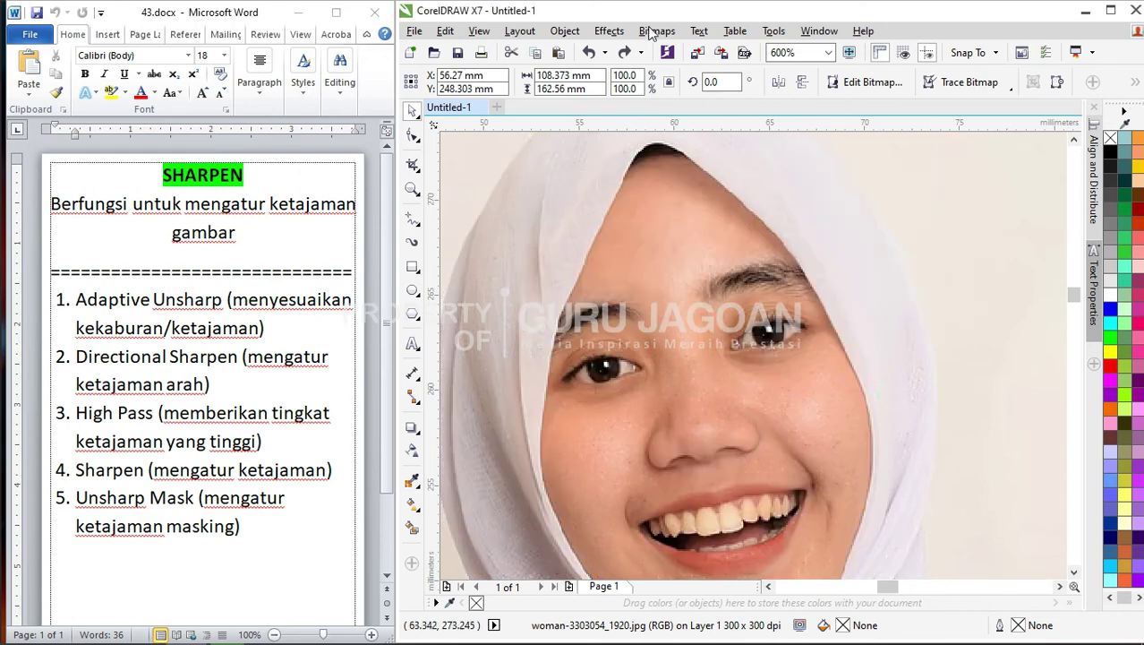
# Show the list of Texture bitmap effects available for the photo.
pyautogui.click(658, 31)
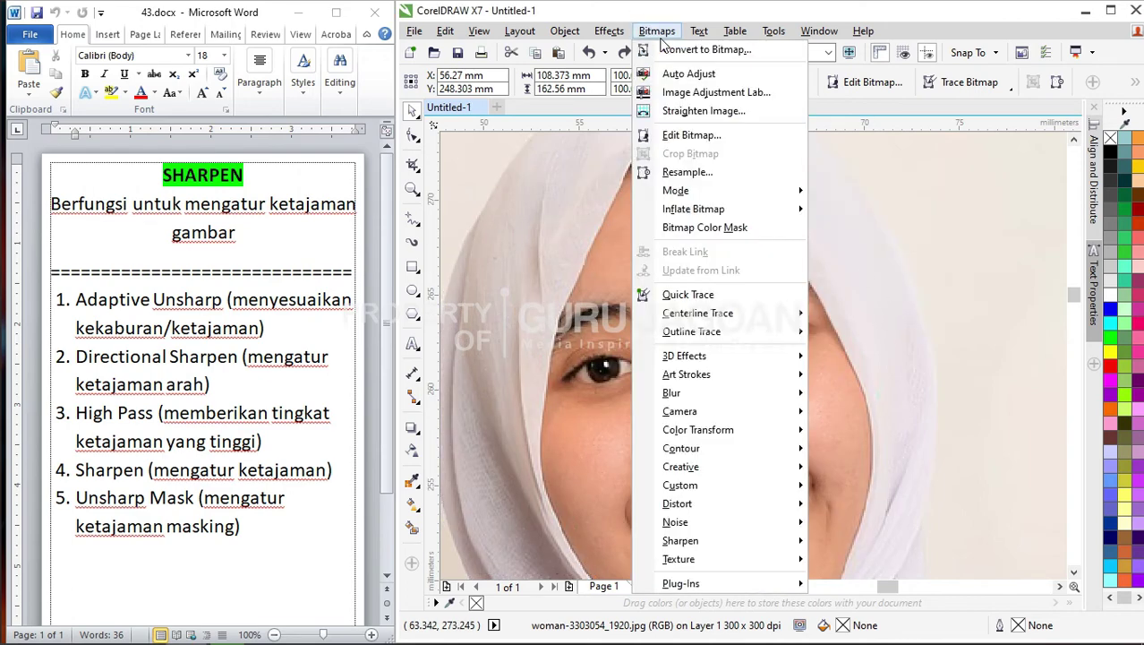
pyautogui.click(587, 193)
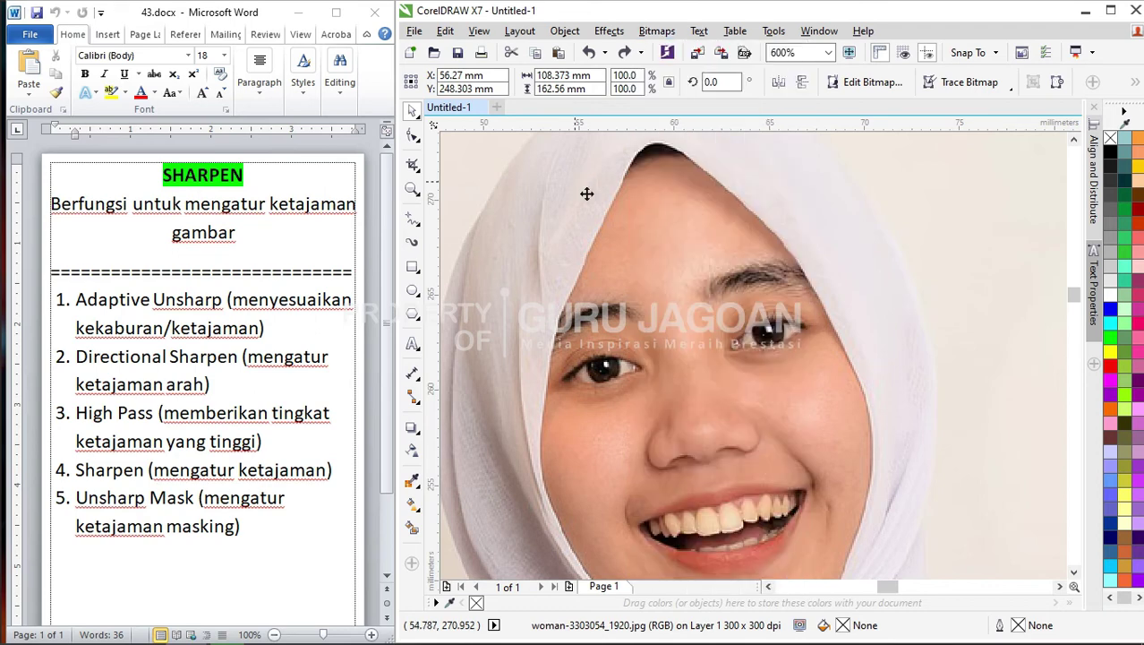
pyautogui.click(658, 31)
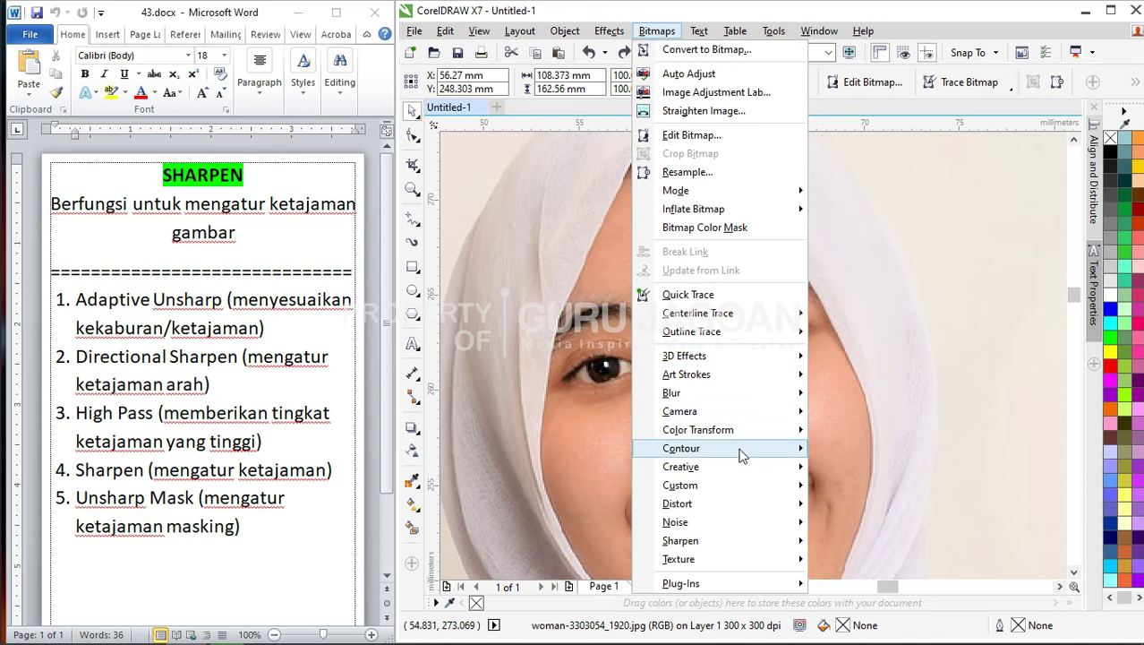
pyautogui.moveTo(724, 561)
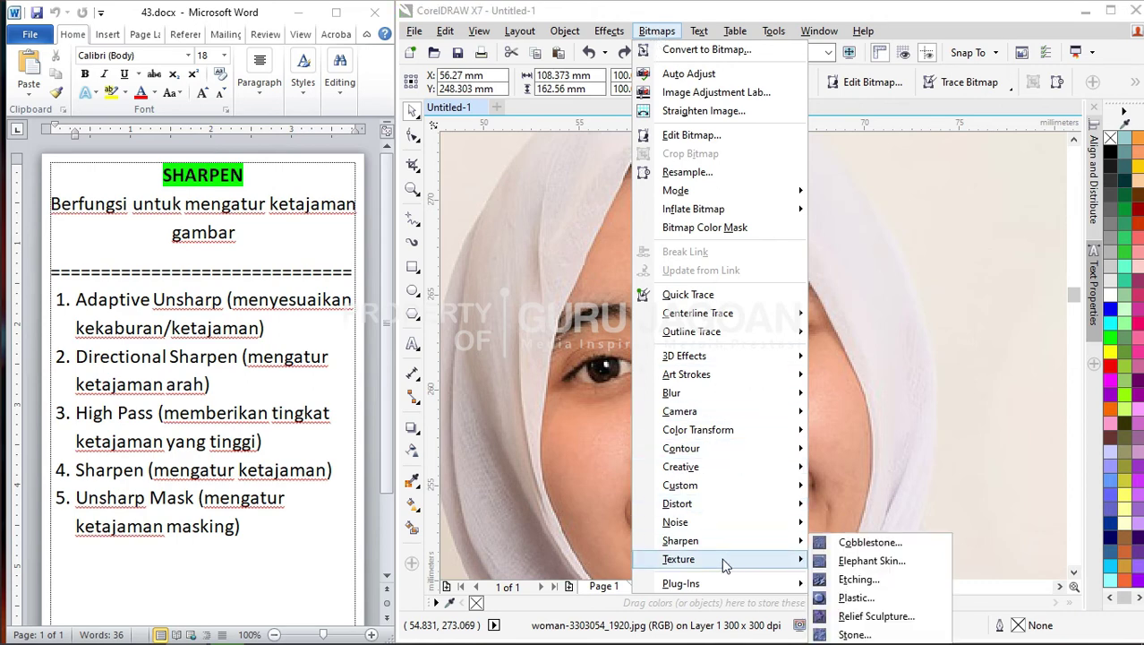